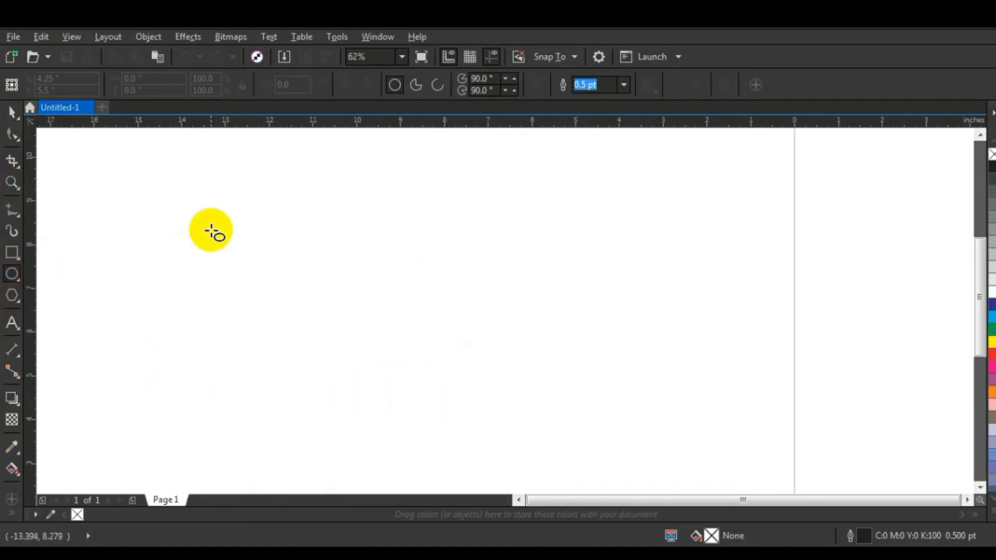
Step: Draw a circle about 6.1 inches in diameter on the blank area beside the page and set its outline width to 4.0 pt
drag(215, 227, 352, 451)
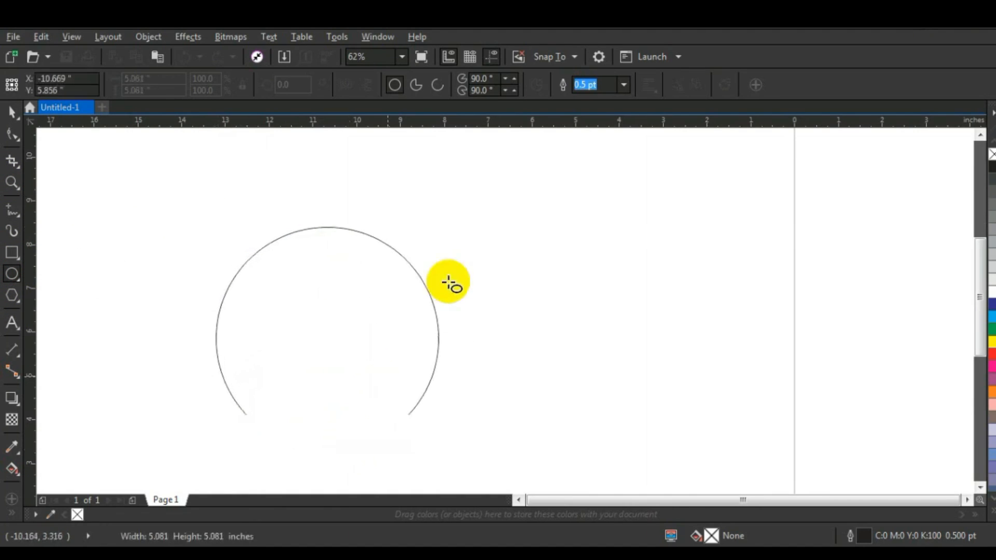
drag(442, 225, 488, 176)
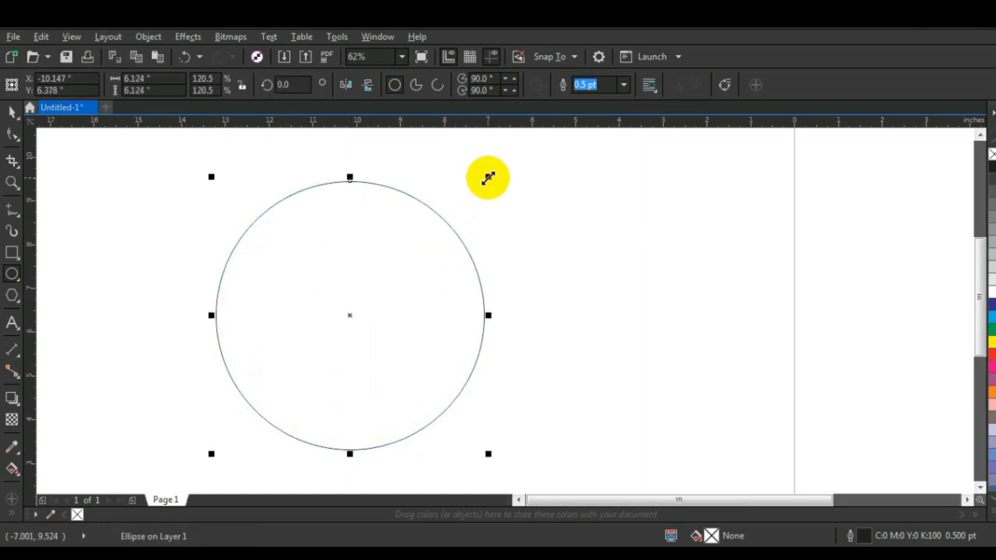
click(626, 84)
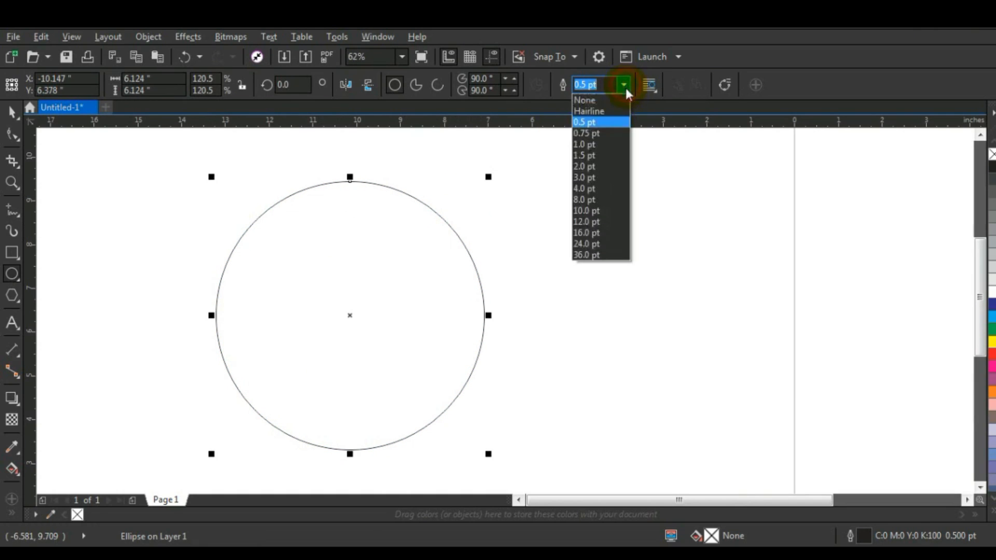
click(585, 188)
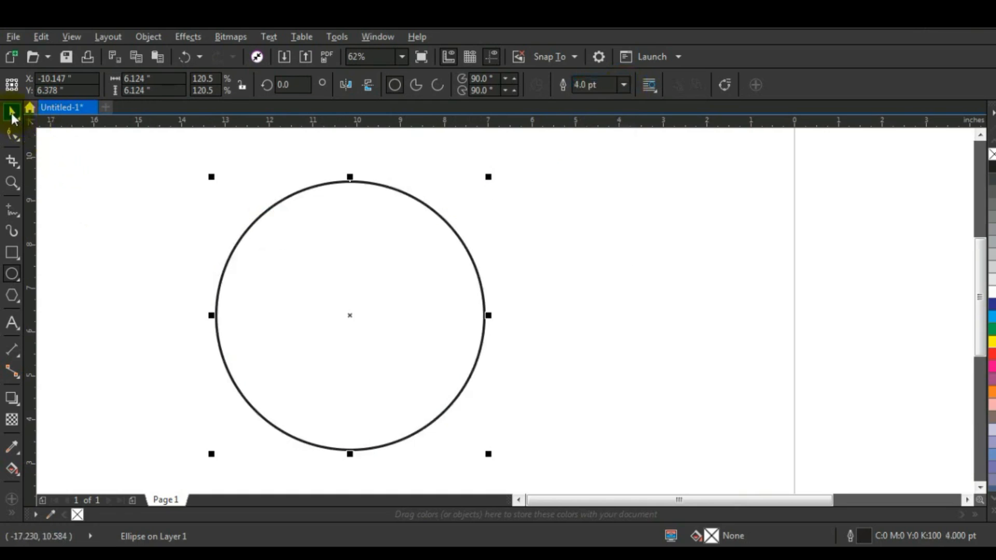
click(104, 338)
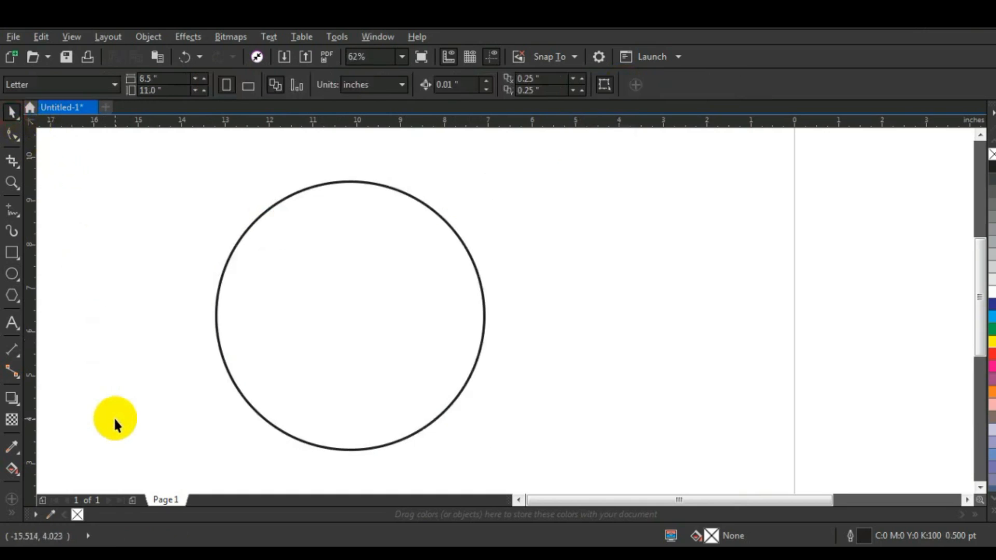
Step: Draw a three-node straight-segment line about 5.5 by 3 inches, descending across the lower part of the circle
click(12, 210)
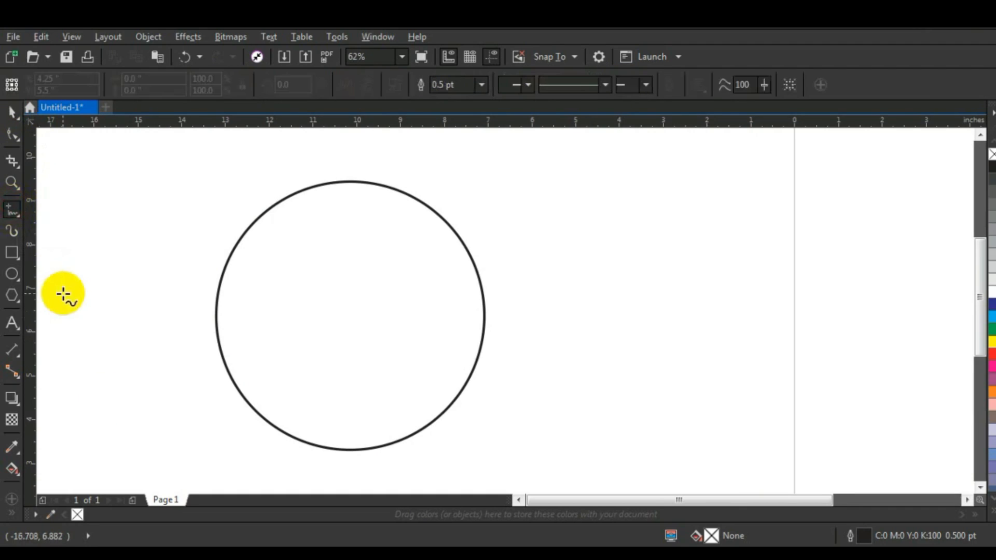
click(218, 286)
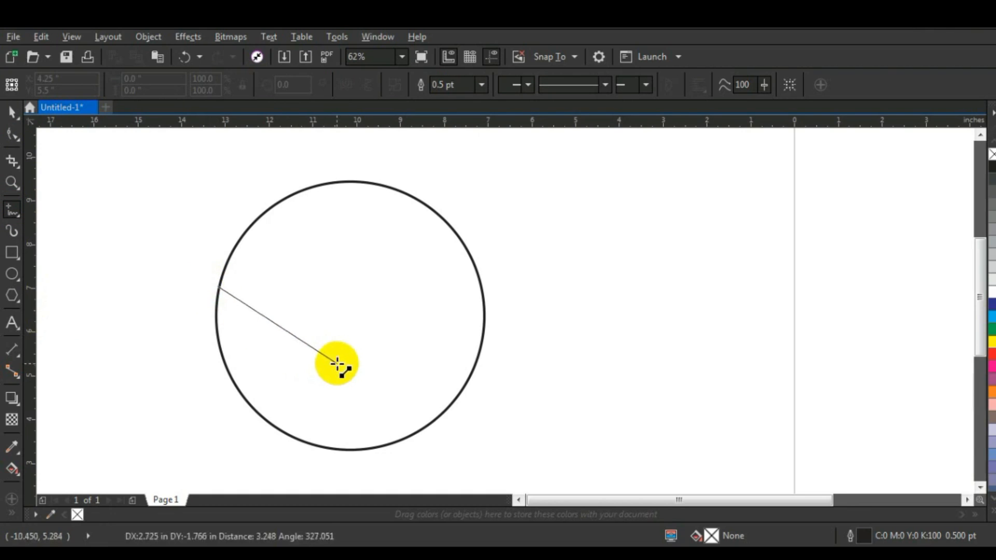
click(337, 364)
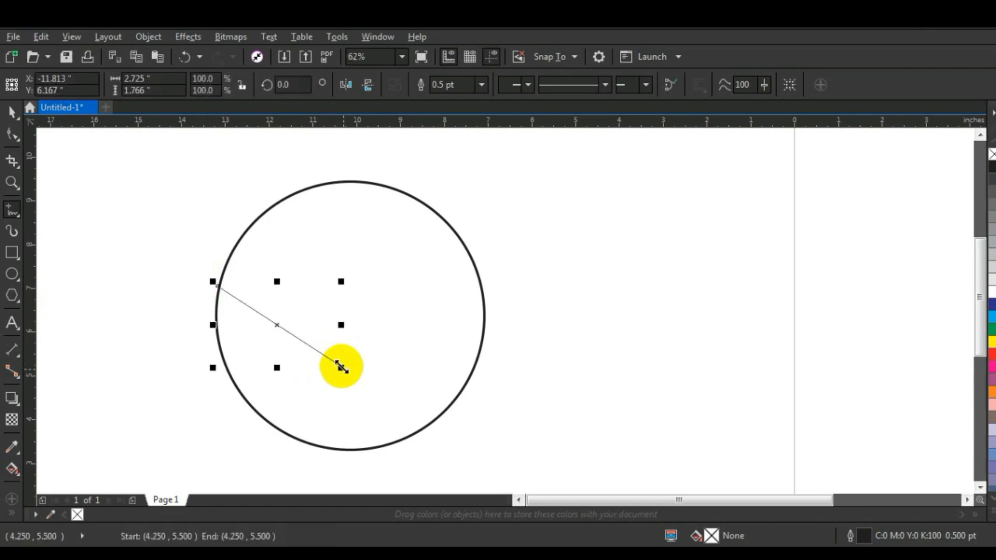
click(339, 365)
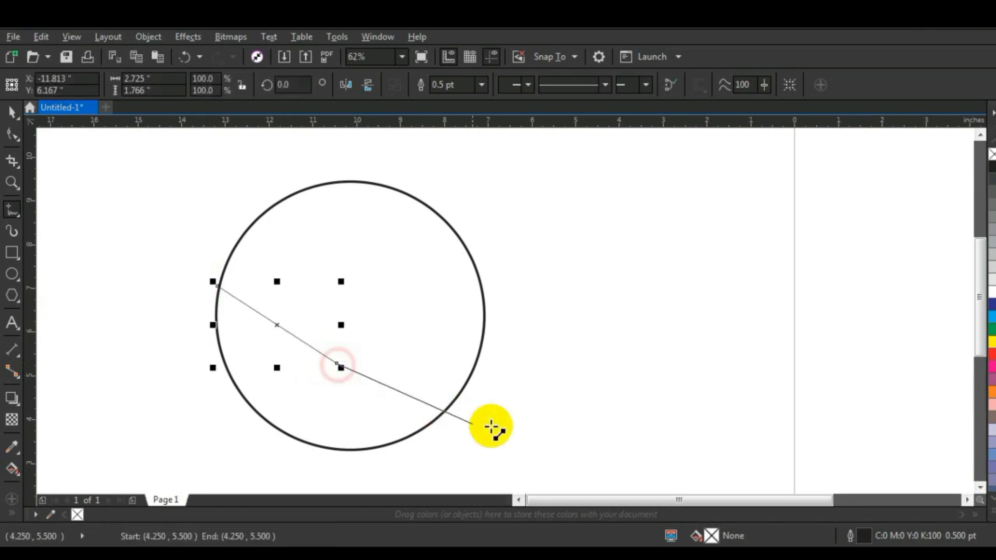
click(458, 418)
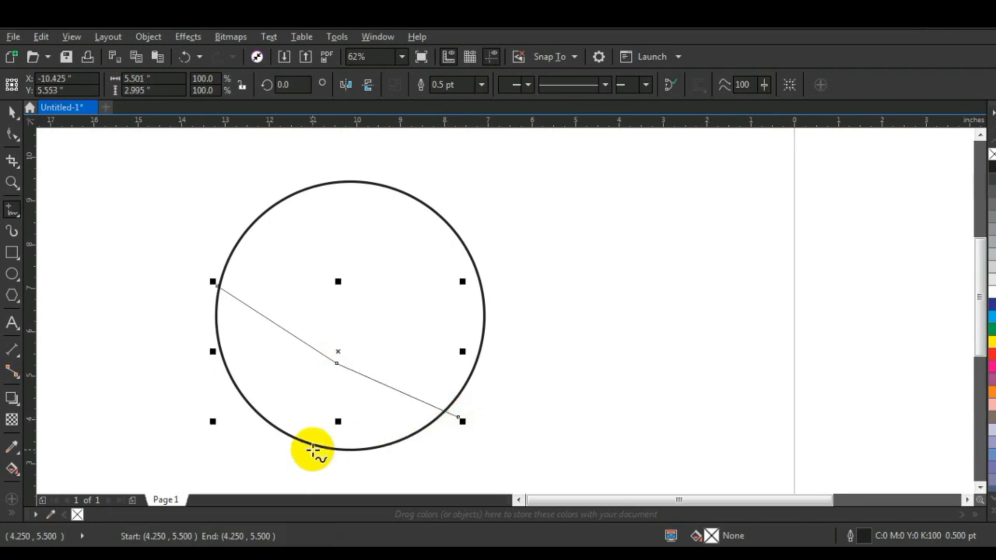
Step: Convert the line's segments to curves and bend the first segment into an S-shaped wave
click(13, 135)
drag(178, 255, 471, 423)
click(210, 85)
drag(149, 260, 318, 283)
drag(244, 330, 236, 371)
click(318, 283)
drag(317, 283, 323, 269)
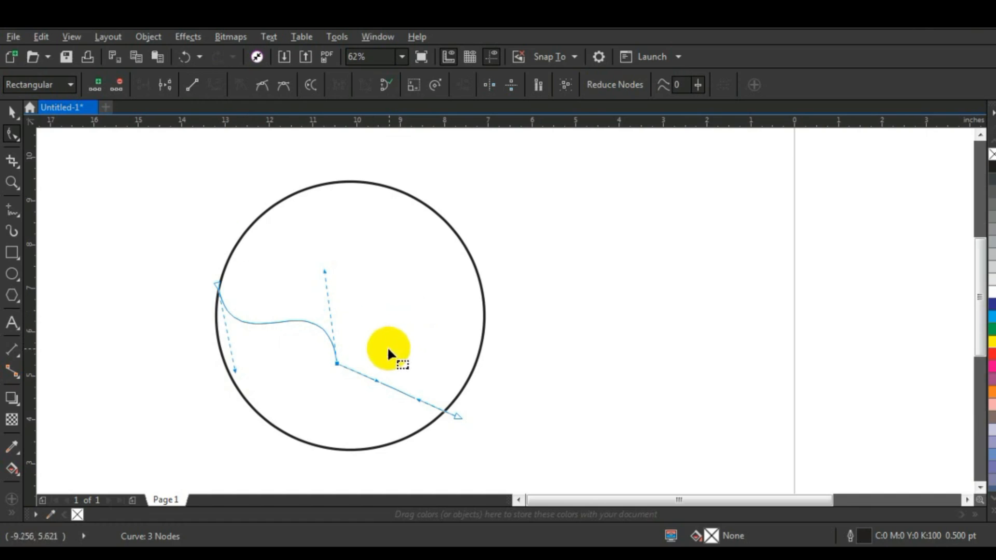
Step: Bend the second segment into a matching wave and move its end node in close to the circle's lower edge
click(369, 356)
drag(376, 384, 419, 317)
drag(456, 413, 446, 417)
drag(408, 322, 435, 321)
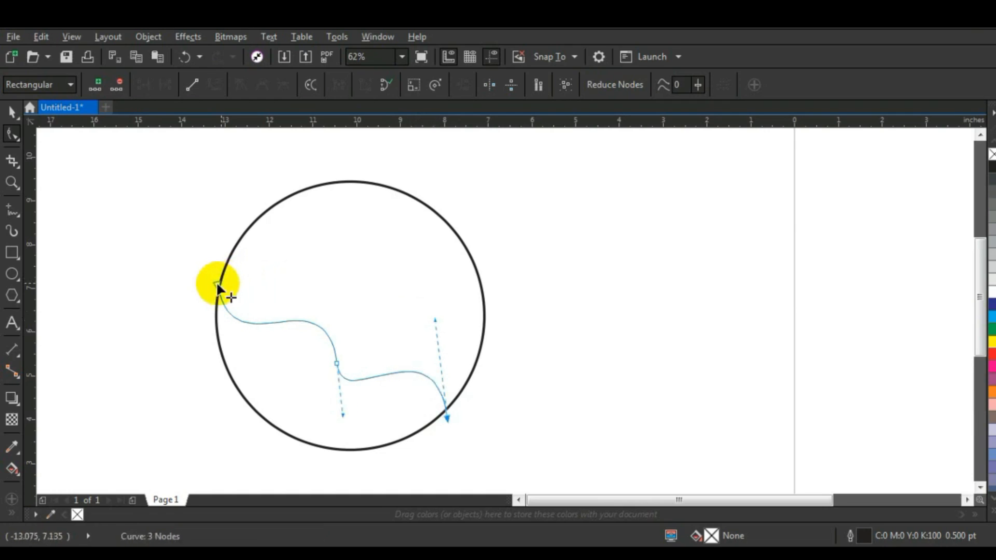
Step: Fine-tune the wavy curve's end nodes and handle so both ends slightly overrun the circle's outline
drag(216, 287, 222, 285)
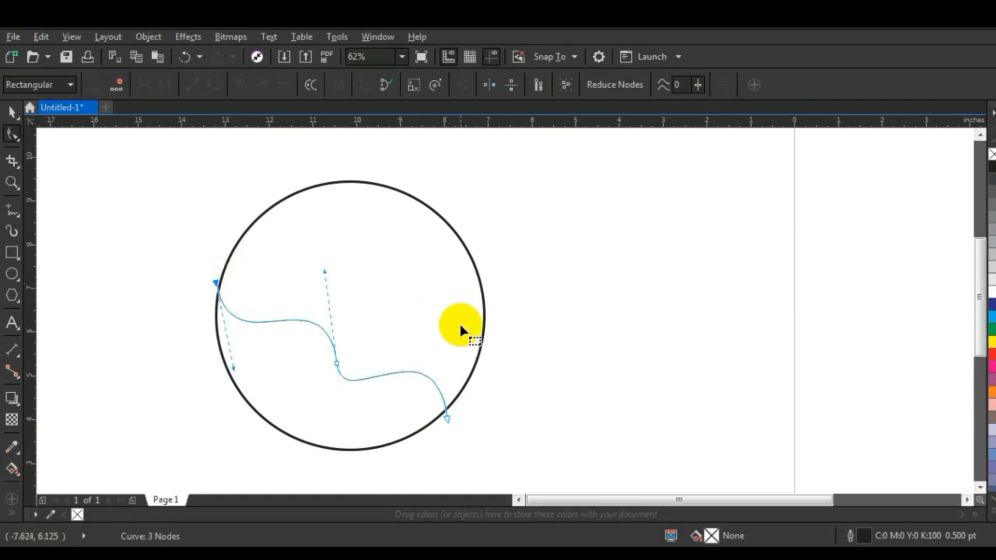
click(447, 418)
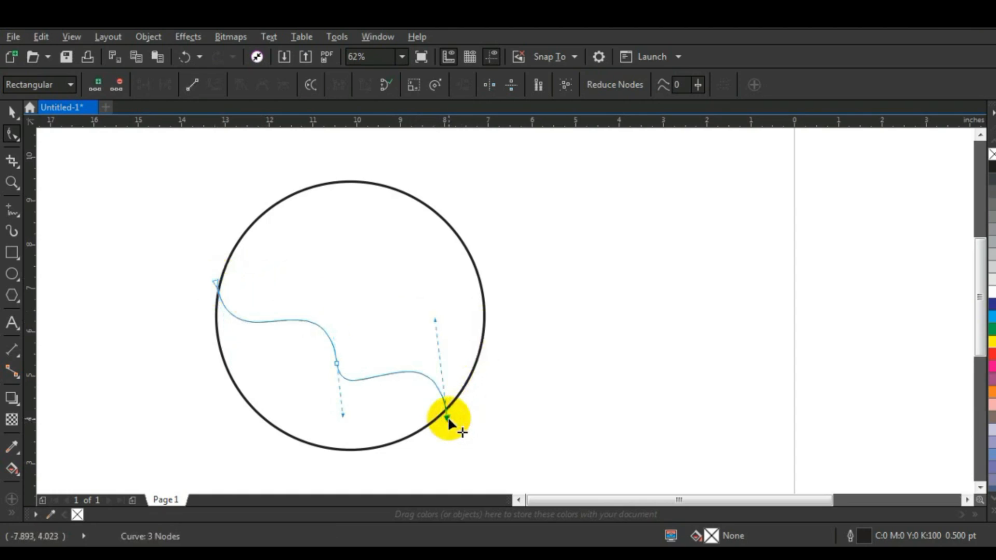
drag(435, 321, 439, 315)
drag(212, 283, 213, 280)
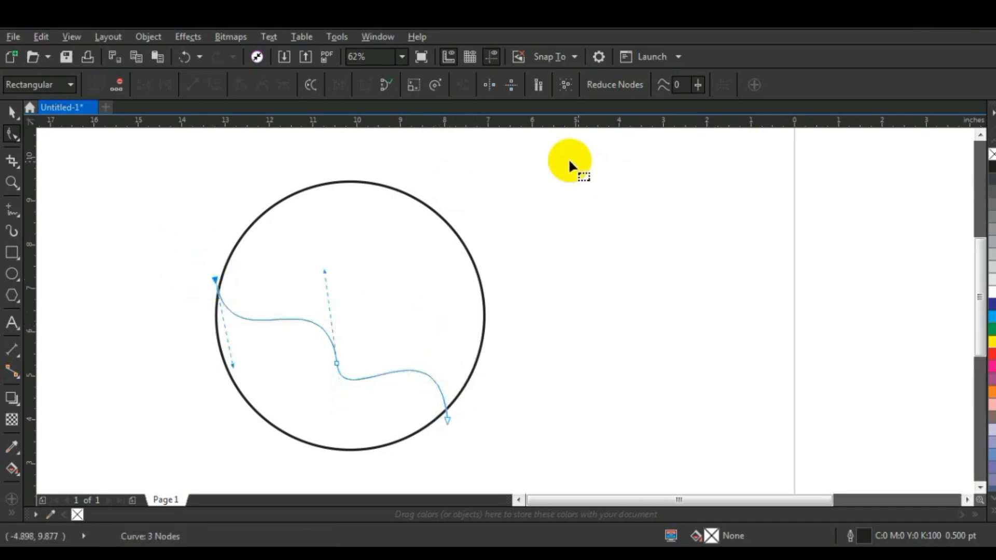
click(13, 117)
click(136, 340)
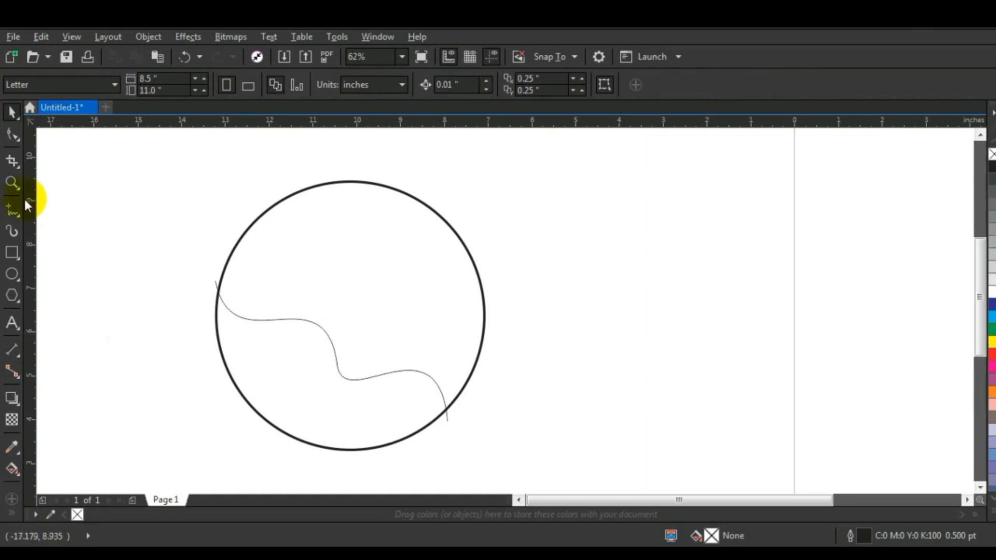
Step: Draw a second, five-node straight-segment line about 5.6 by 3.5 inches across the circle, above the first wavy curve
click(13, 209)
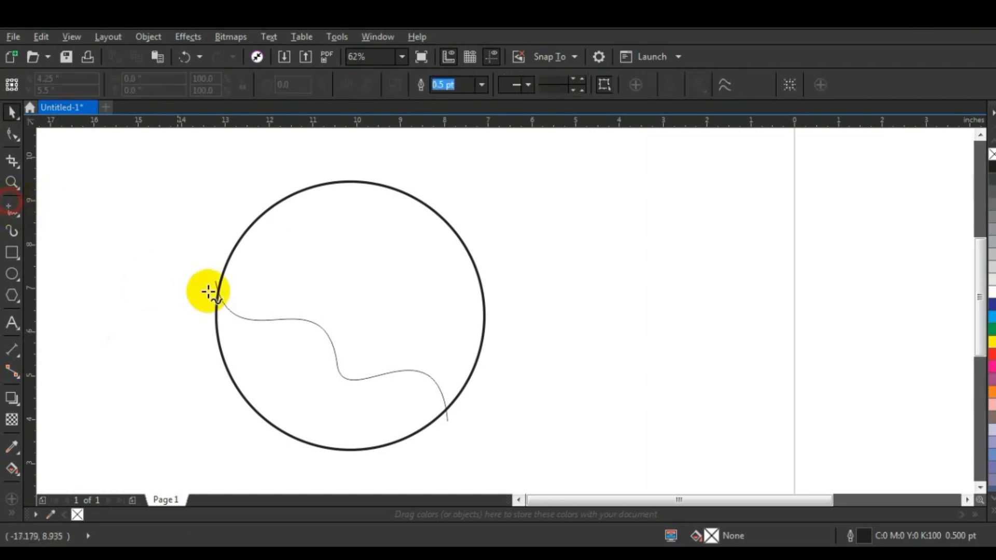
click(242, 230)
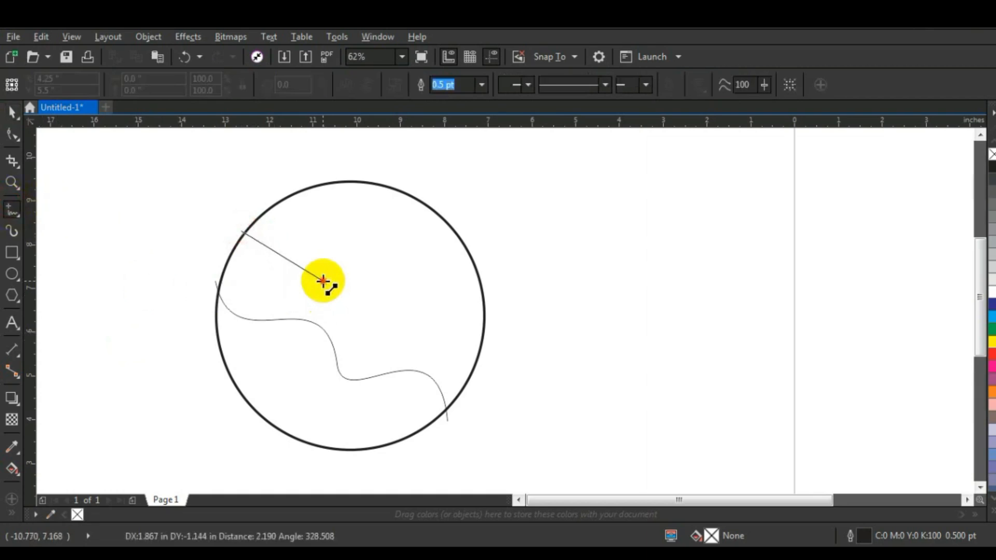
click(323, 283)
click(390, 322)
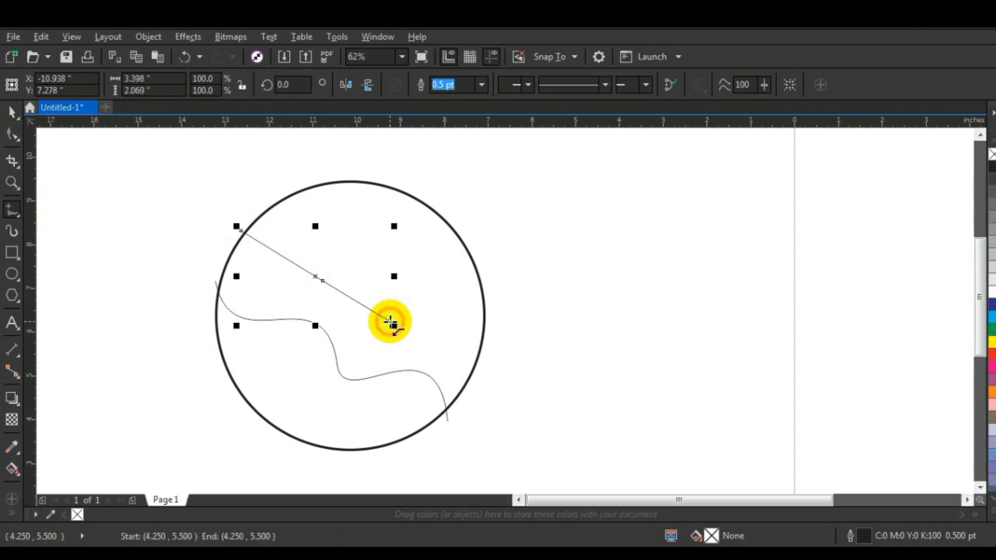
click(443, 353)
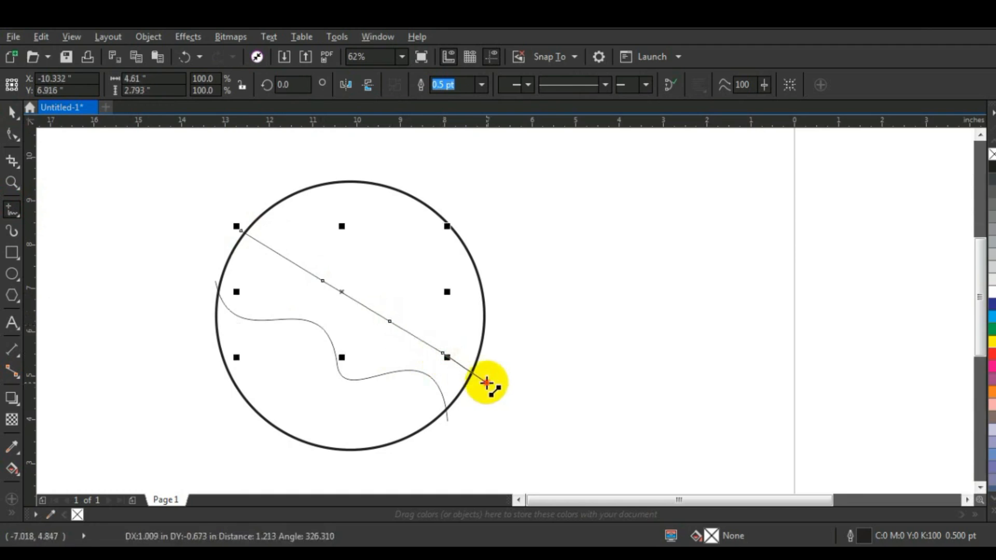
click(487, 383)
Step: Convert the second line's segments to curves and bend its first segment into a rounded dip
click(10, 134)
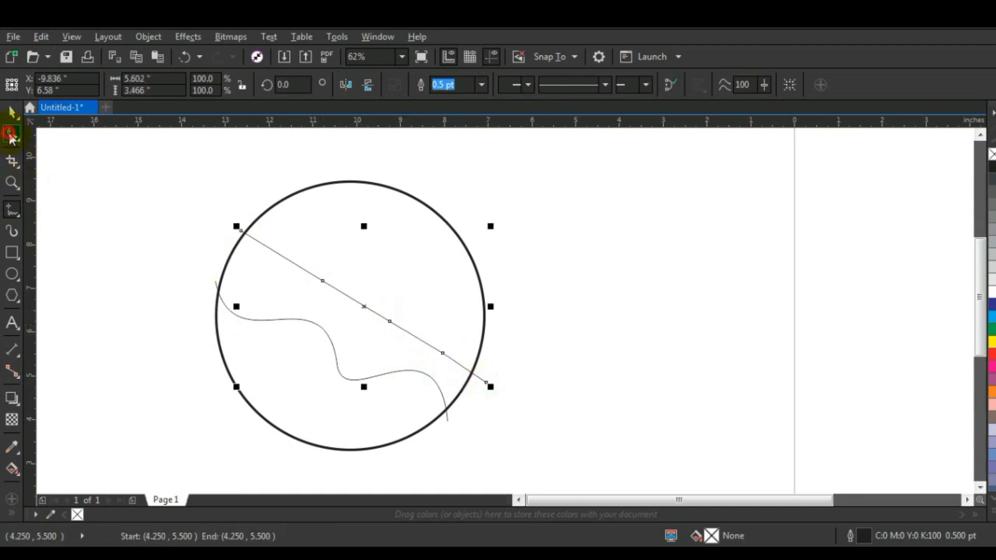
drag(209, 208, 512, 410)
click(216, 83)
drag(203, 216, 280, 273)
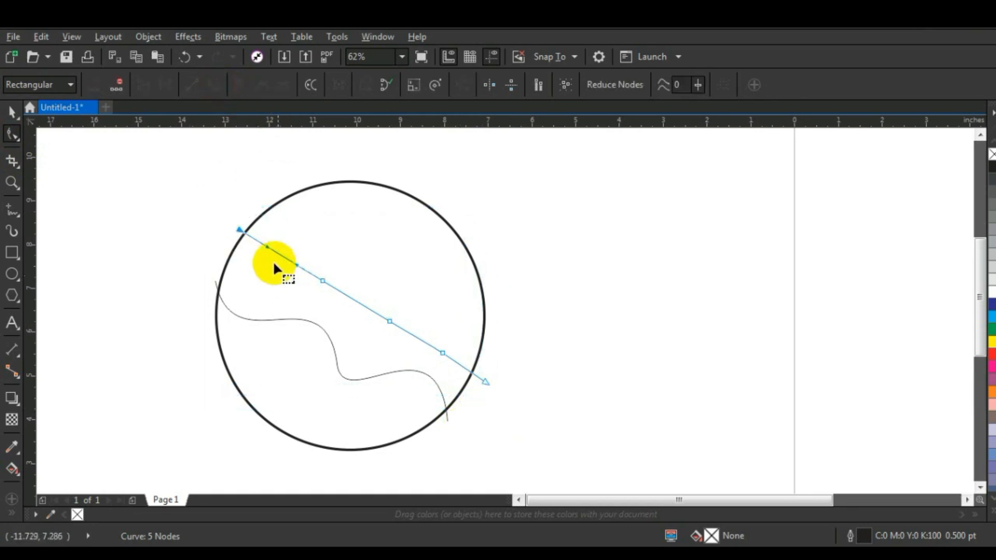
drag(265, 247, 242, 294)
drag(295, 265, 285, 287)
Step: Pull the second segment up into a tall peak and smooth its junction with the first dip
drag(356, 301, 419, 231)
click(323, 280)
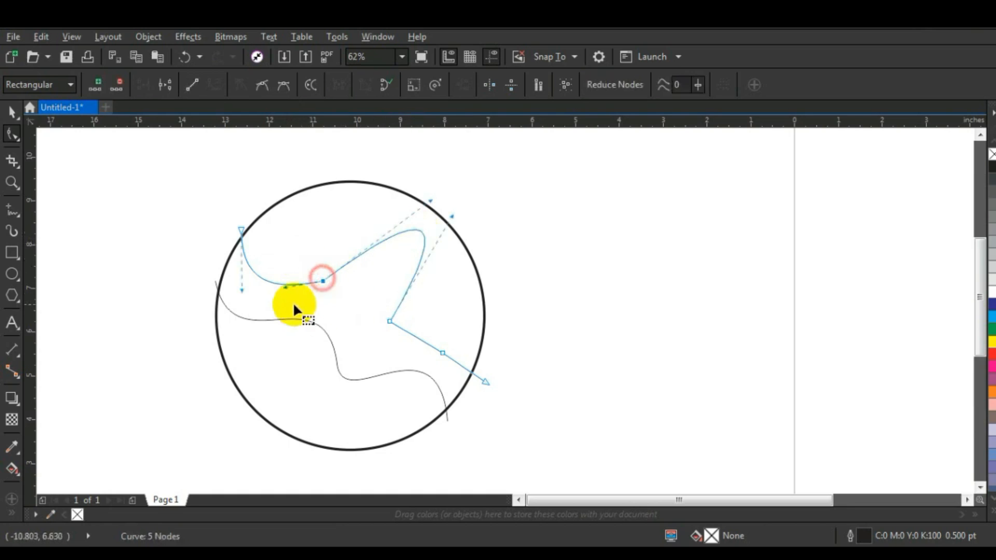
drag(286, 288, 292, 305)
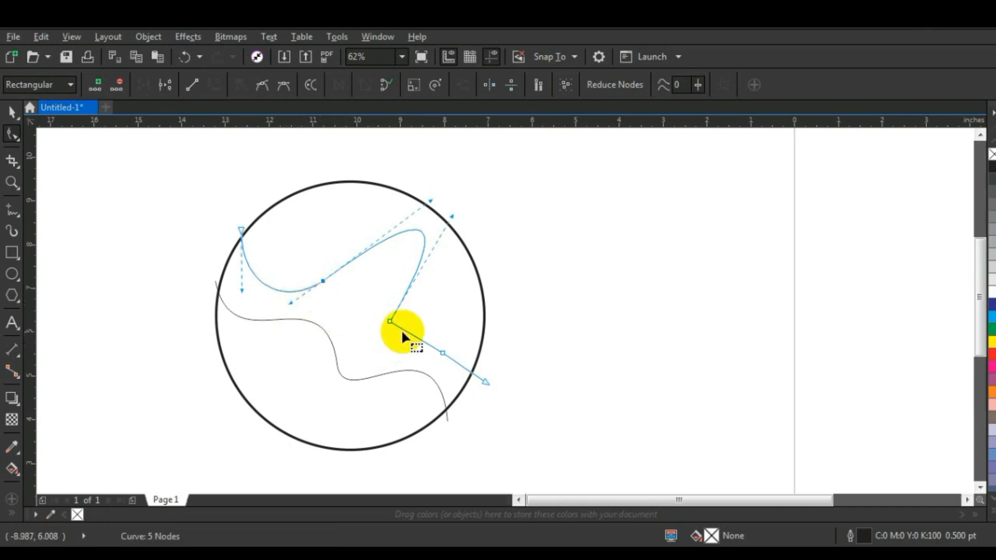
Step: Bend the line's last two segments into a rounded dip and an S-shaped end, and pull the tall peak slightly inward
drag(402, 333, 390, 347)
drag(461, 366, 461, 357)
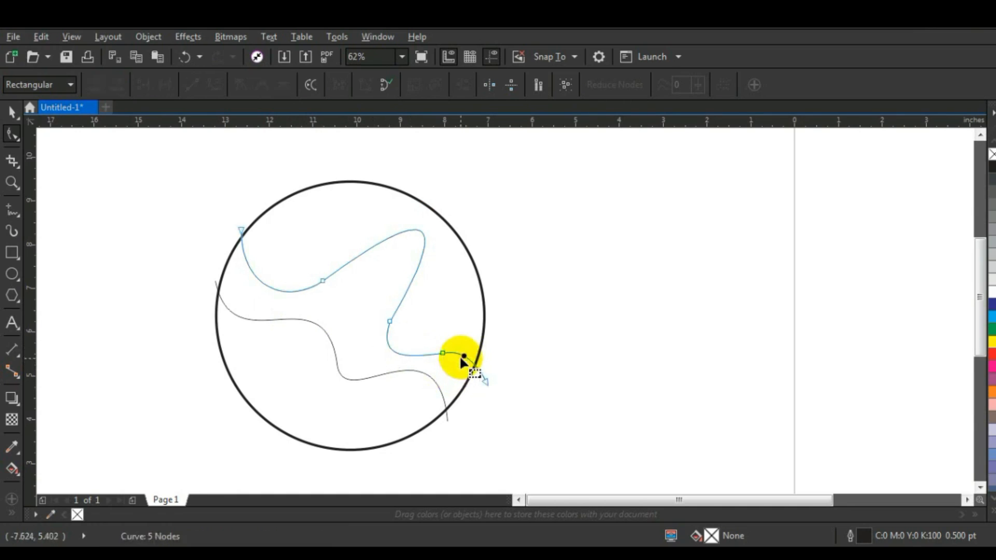
drag(527, 368, 464, 410)
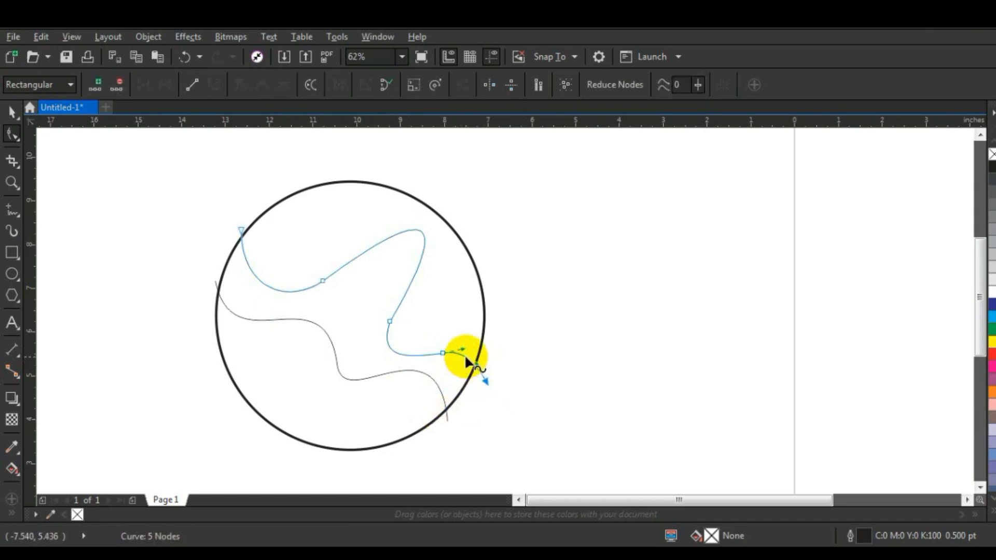
drag(474, 366, 475, 345)
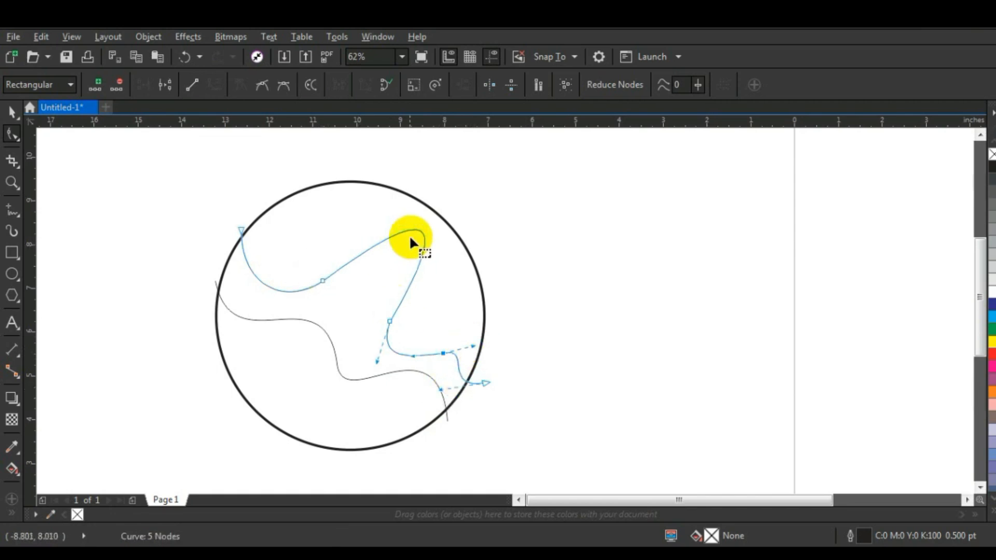
drag(419, 227, 406, 235)
click(12, 112)
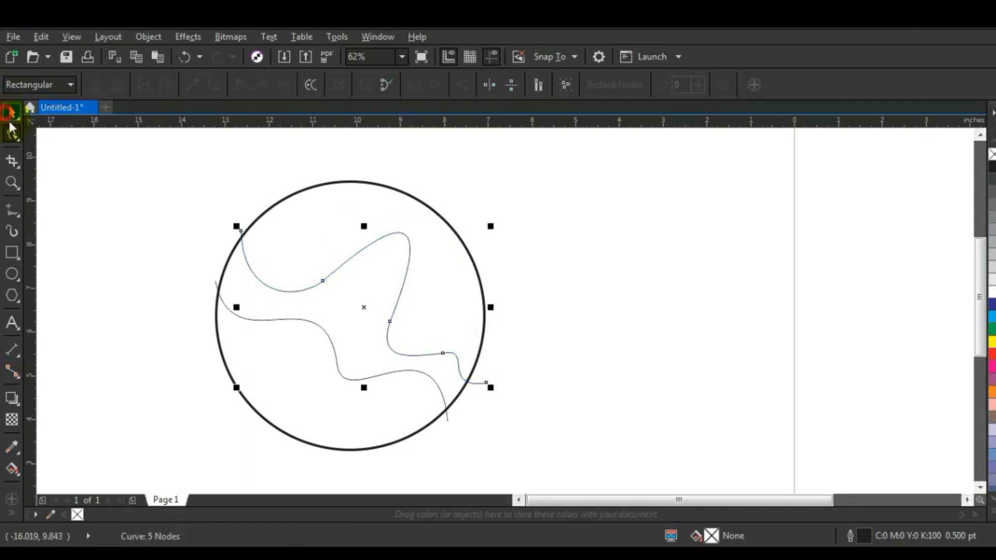
click(104, 289)
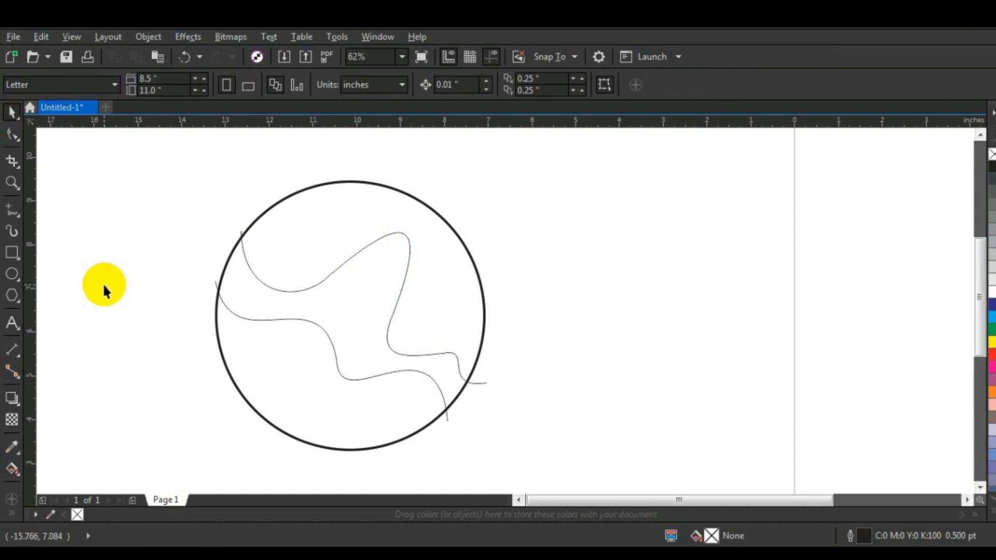
Step: Draw a third, four-node straight-segment line across the circle's upper part, starting and ending just outside its outline
click(11, 210)
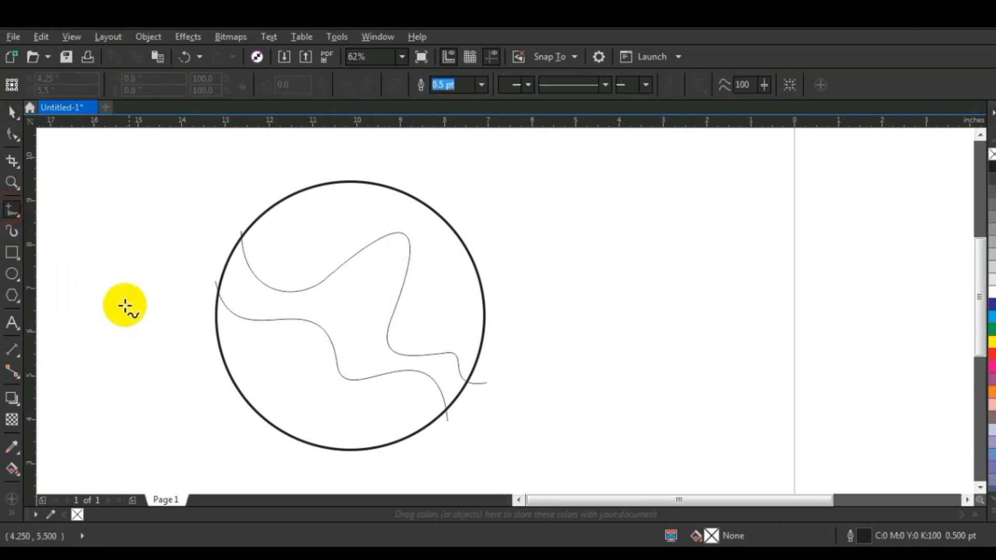
click(289, 194)
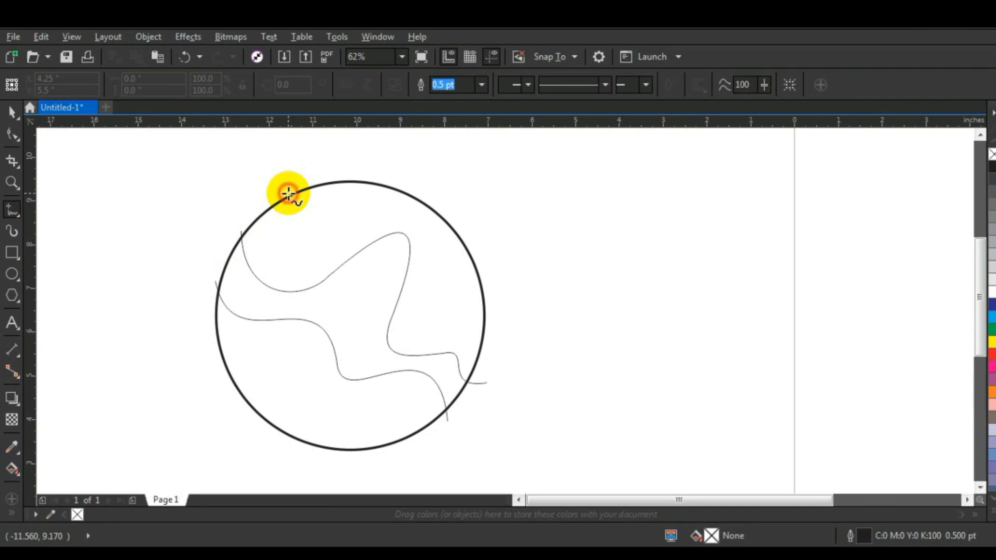
click(416, 259)
click(416, 260)
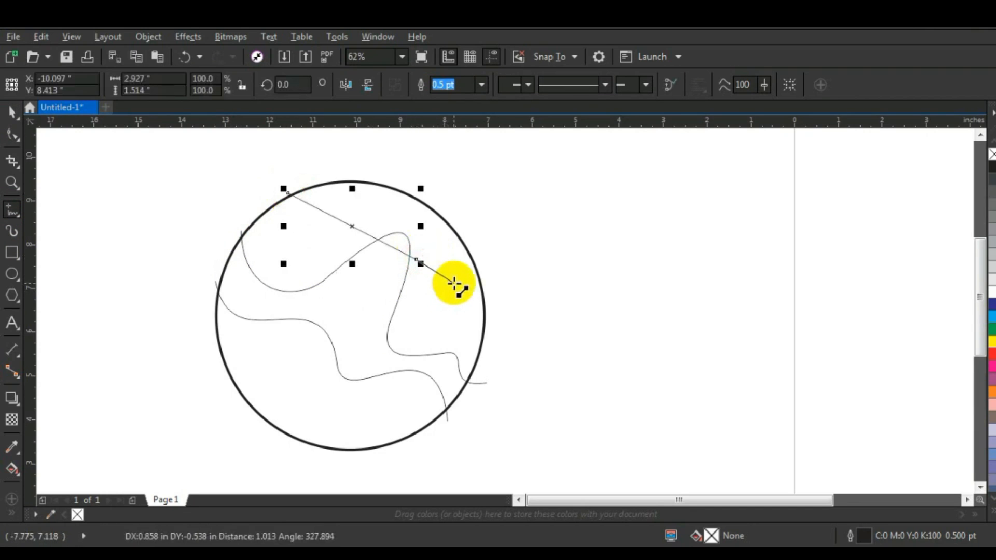
click(454, 284)
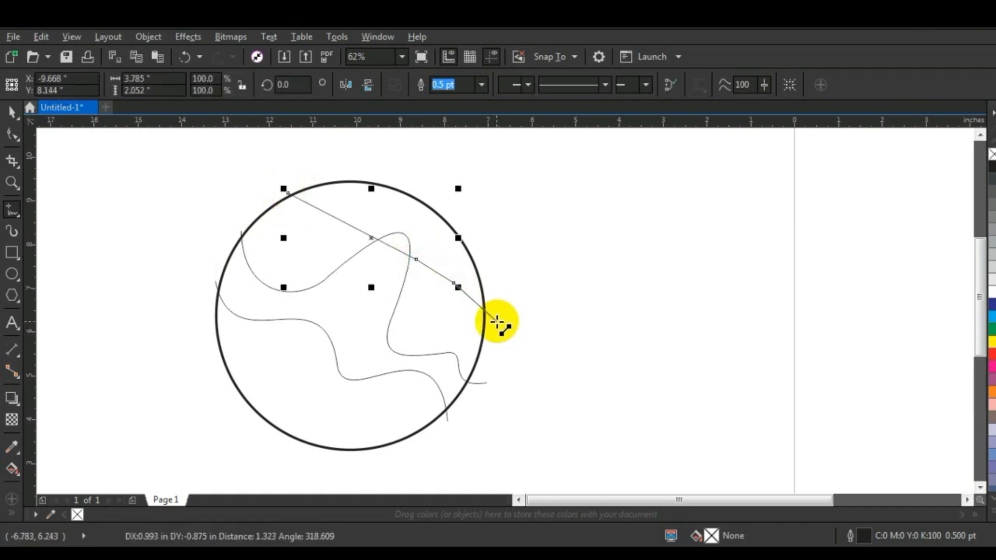
click(497, 322)
Step: Convert the third line's segments to curves and bend its first segment into an S-shape with a broad rounded crest and a dip
click(12, 135)
drag(195, 167, 560, 408)
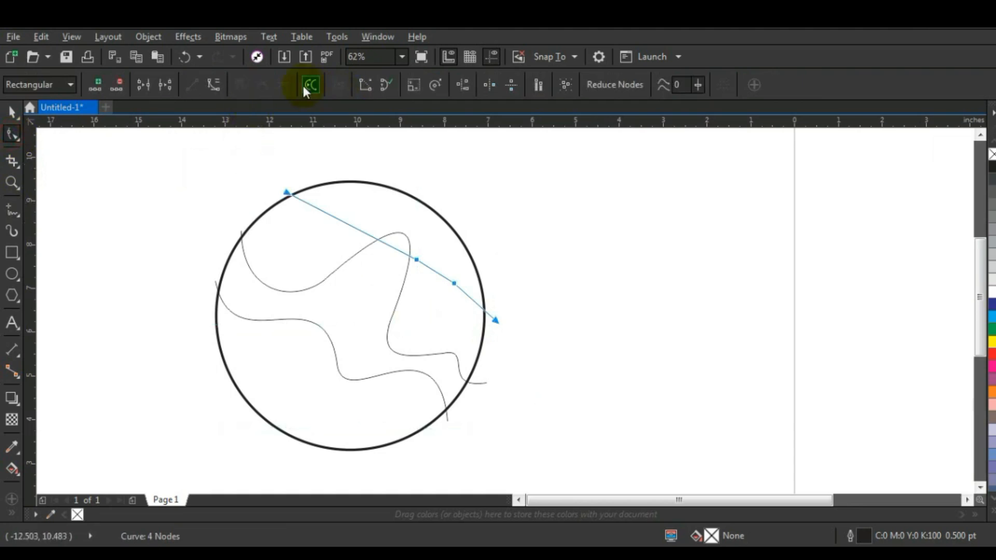
click(245, 167)
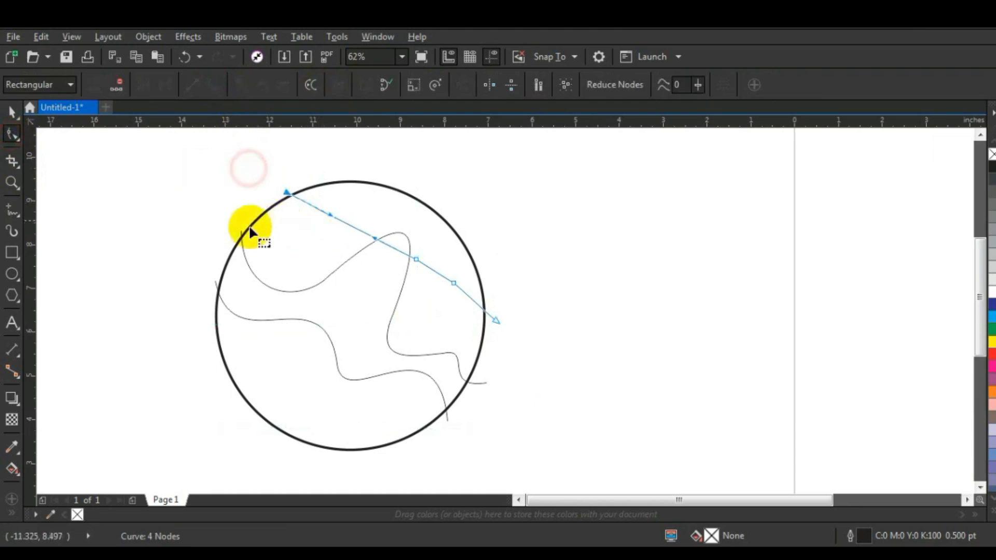
drag(331, 217, 351, 171)
drag(375, 239, 337, 280)
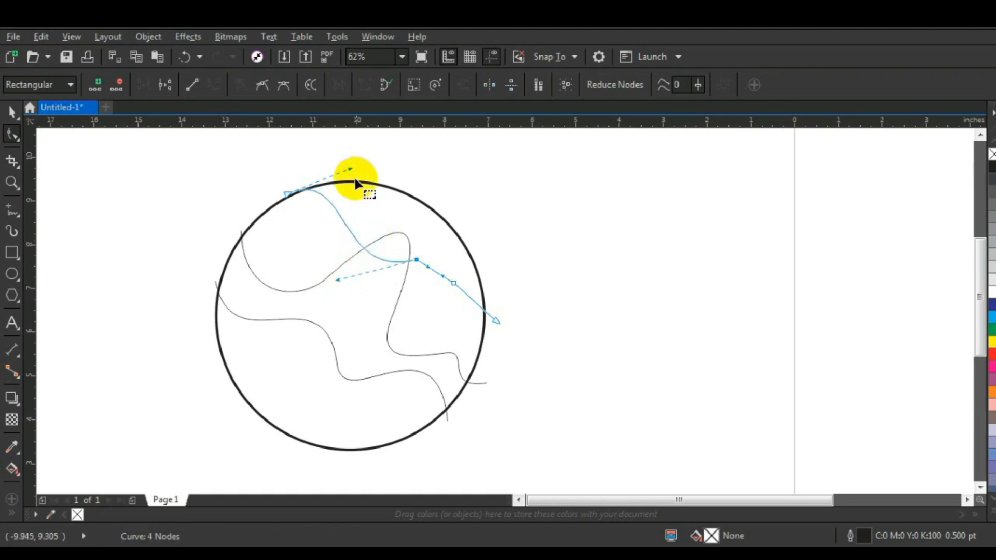
drag(351, 169, 398, 160)
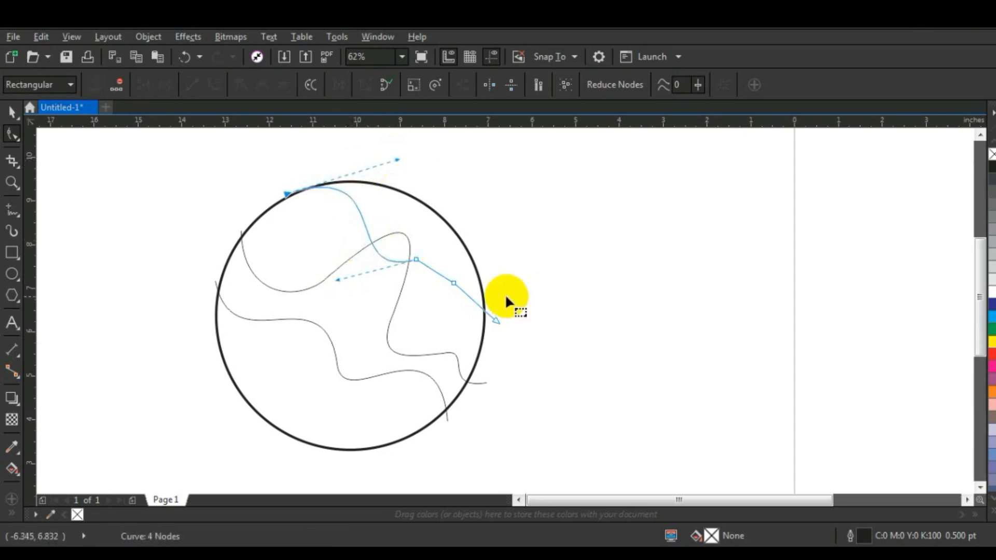
Step: Bend the third line's middle segment into a rounded peak and its last into a dip, and nudge its endpoints just outside the circle
drag(434, 271, 449, 251)
click(512, 312)
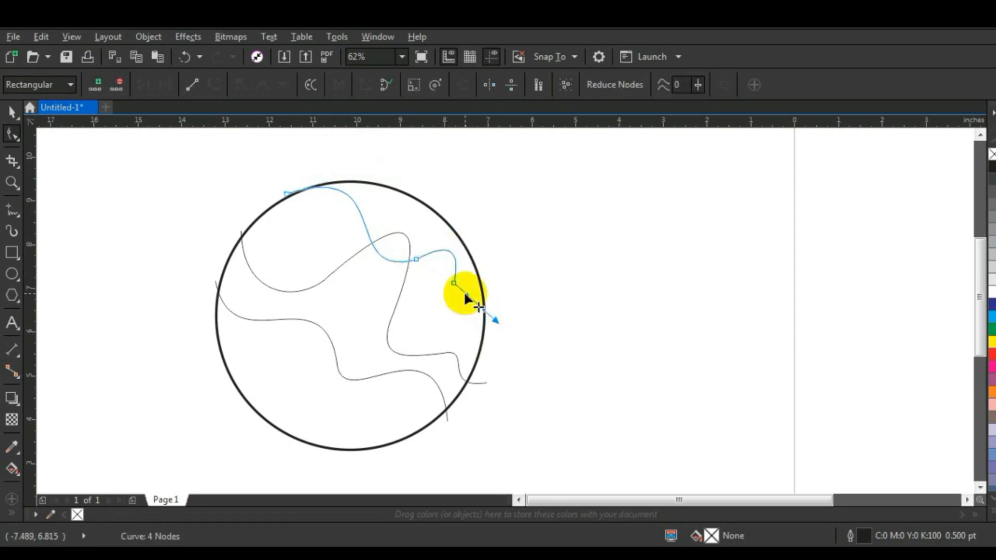
drag(465, 294, 492, 321)
drag(495, 322, 494, 323)
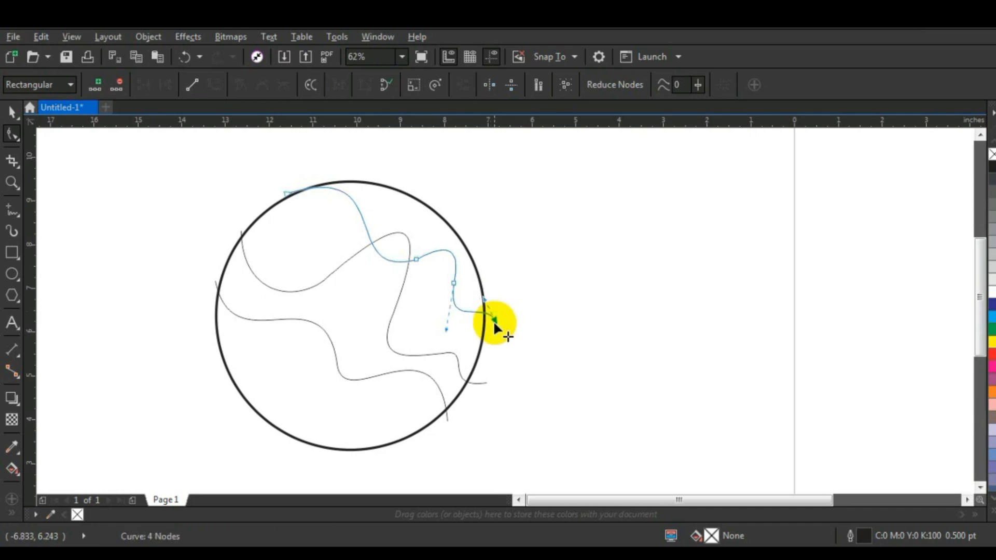
drag(286, 195, 279, 193)
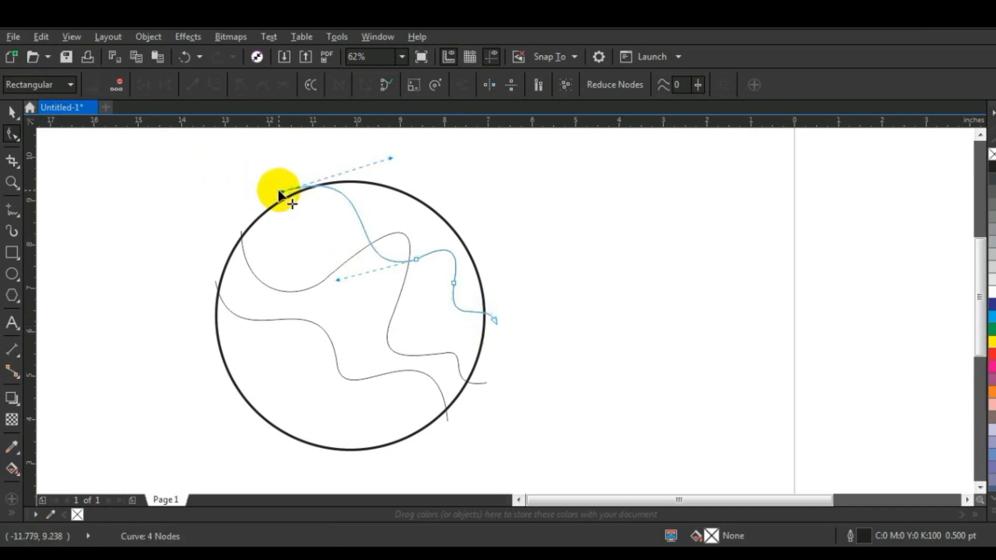
Step: Set the outline width of all three wavy lines to 2.0 pt
click(12, 114)
click(138, 344)
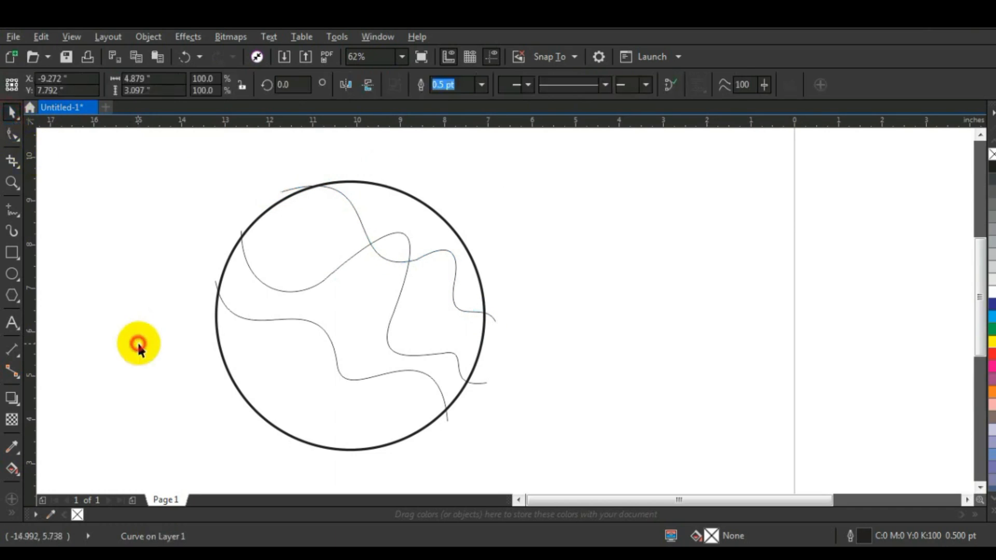
click(215, 284)
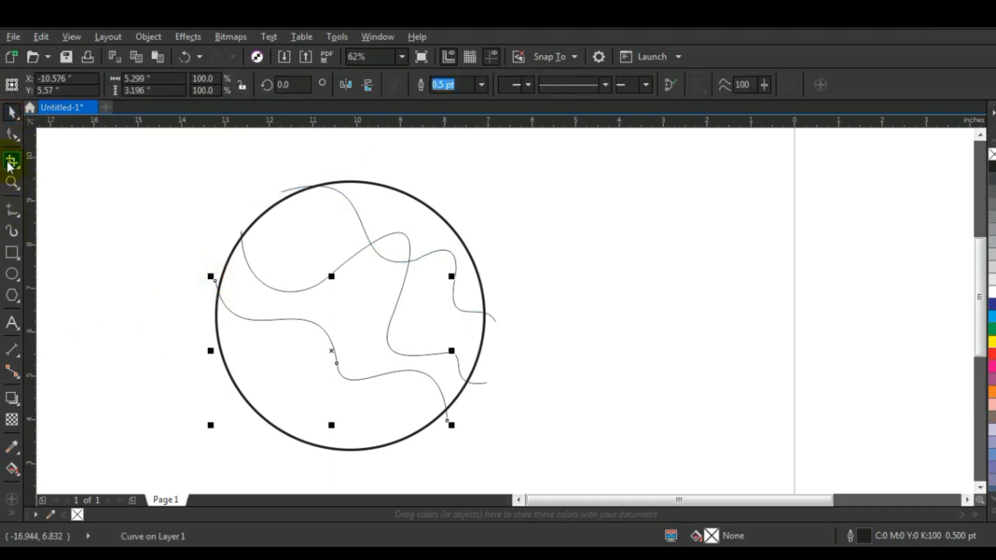
shift+click(270, 285)
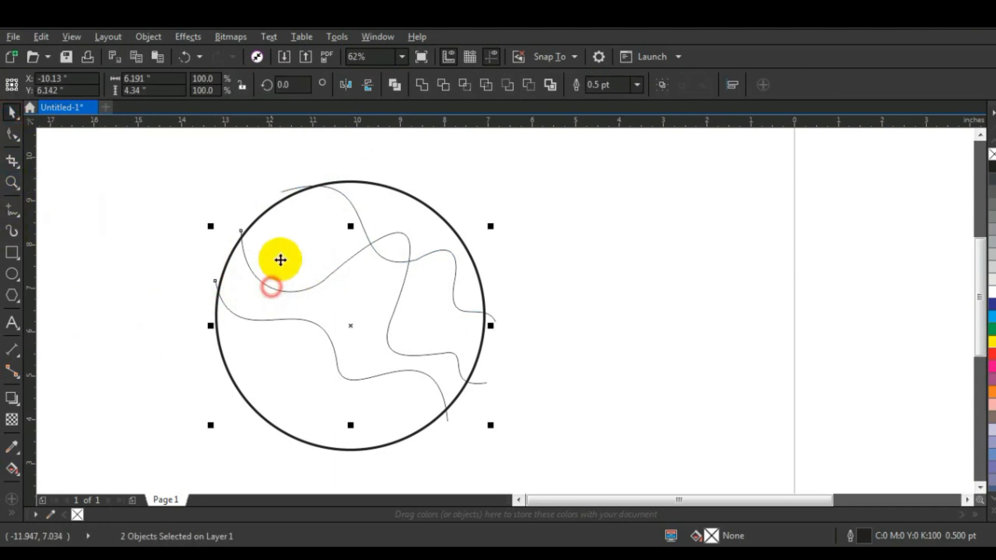
shift+click(284, 192)
click(637, 85)
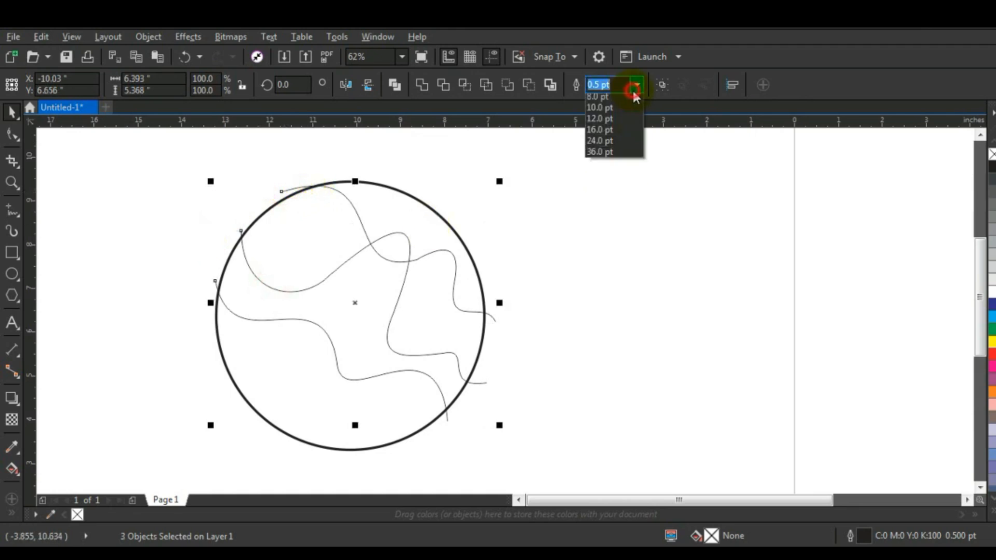
click(606, 166)
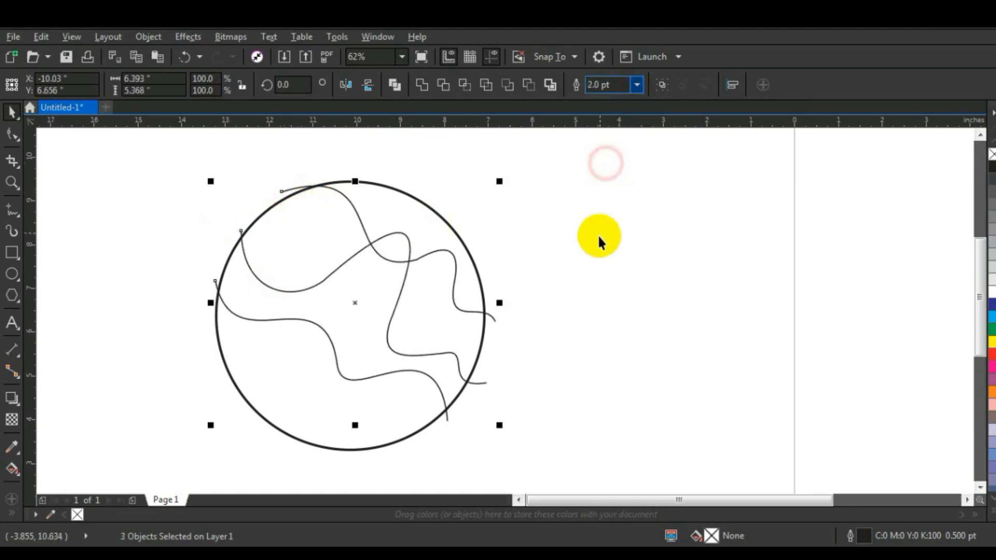
click(594, 235)
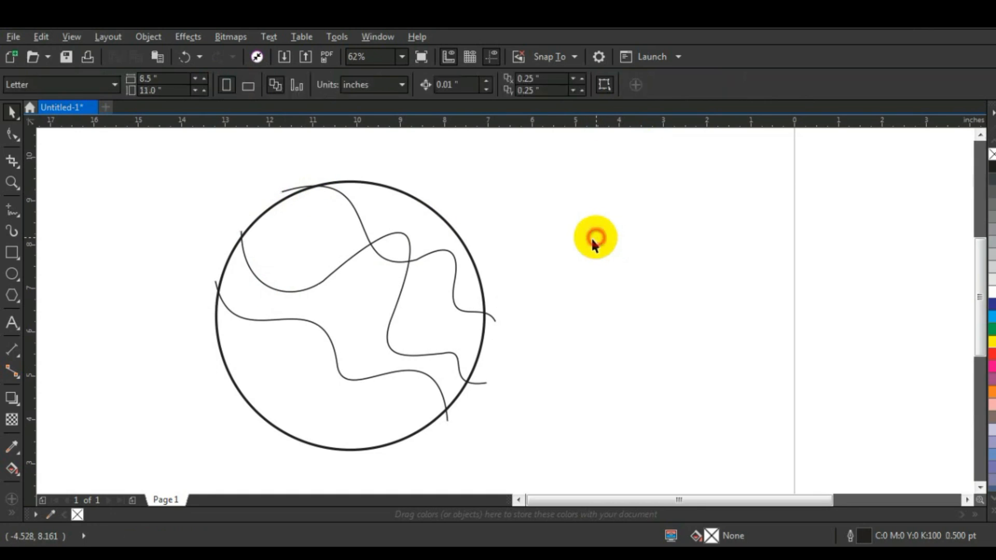
Step: Extend the lowest wavy line into a freehand loop around the circle's lower-left outside, and break the nodes where its lower-right ends meet
click(294, 319)
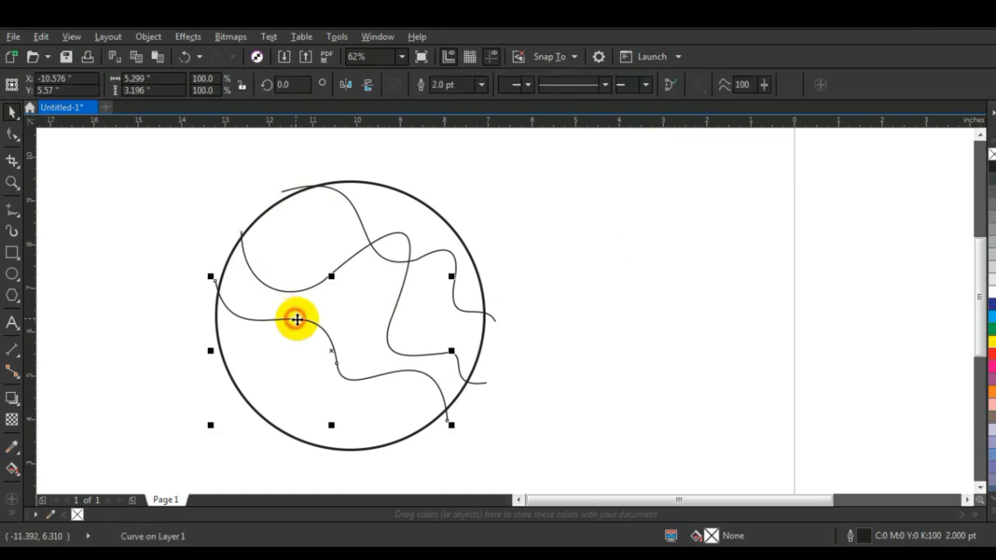
click(16, 210)
mouse_move(214, 279)
mouse_down()
mouse_move(165, 330)
mouse_move(155, 433)
mouse_move(253, 469)
mouse_move(393, 471)
mouse_move(437, 458)
mouse_move(451, 426)
mouse_up()
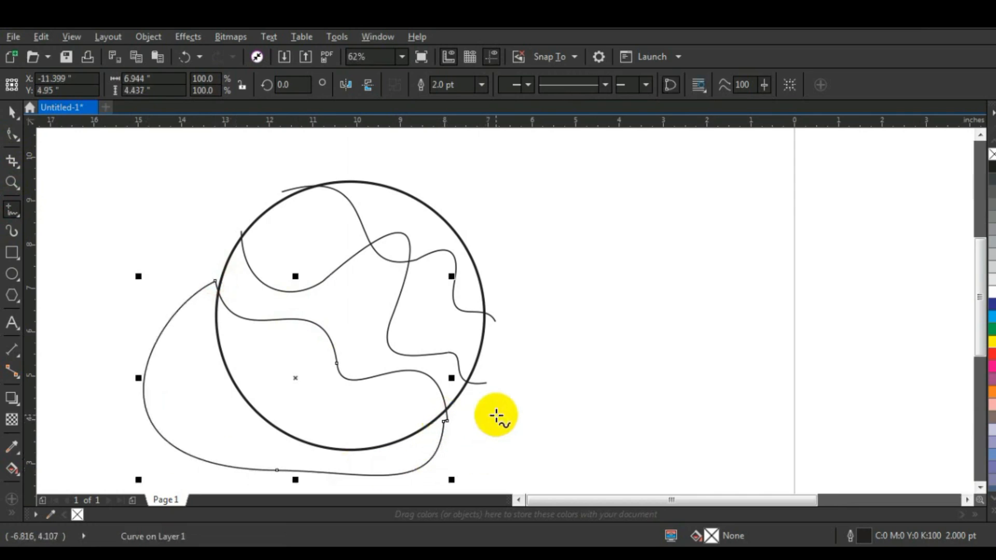
click(9, 136)
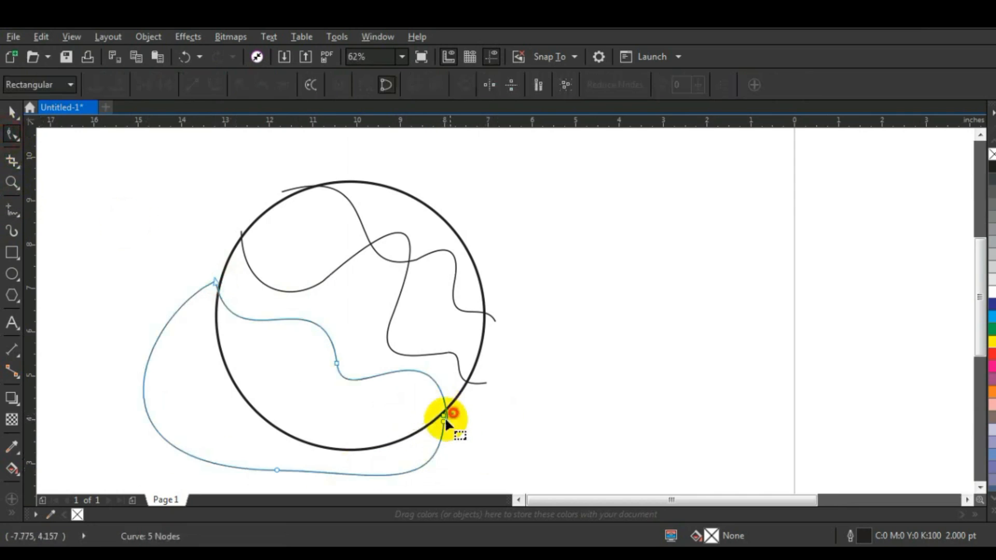
click(444, 417)
click(165, 86)
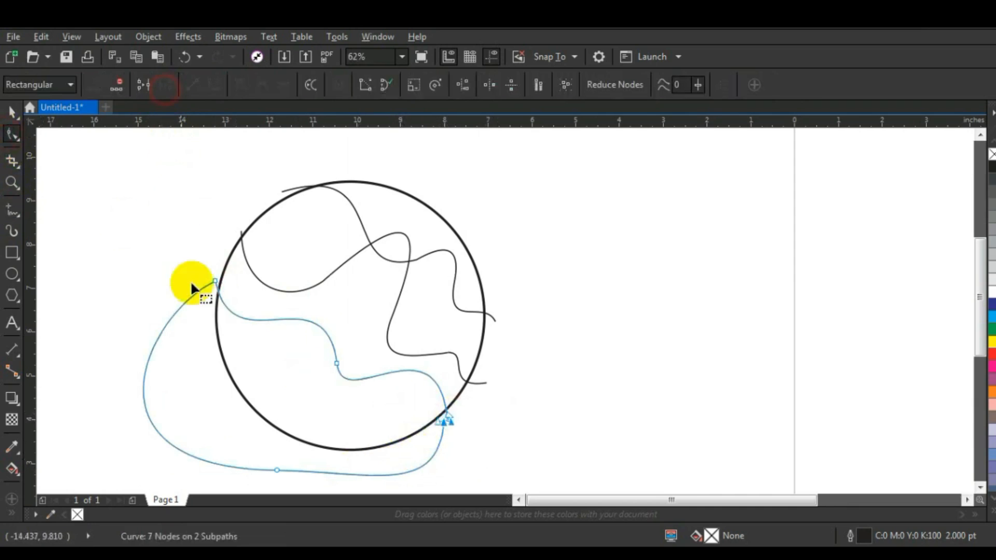
Step: Close the second wavy line into a shape with a freehand curve running around the circle's lower-left outside
click(454, 353)
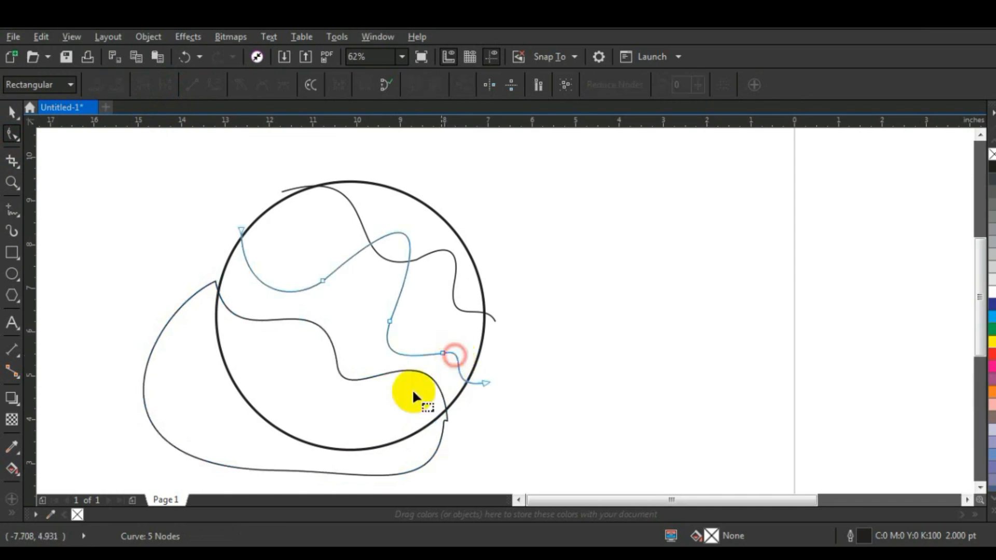
click(11, 210)
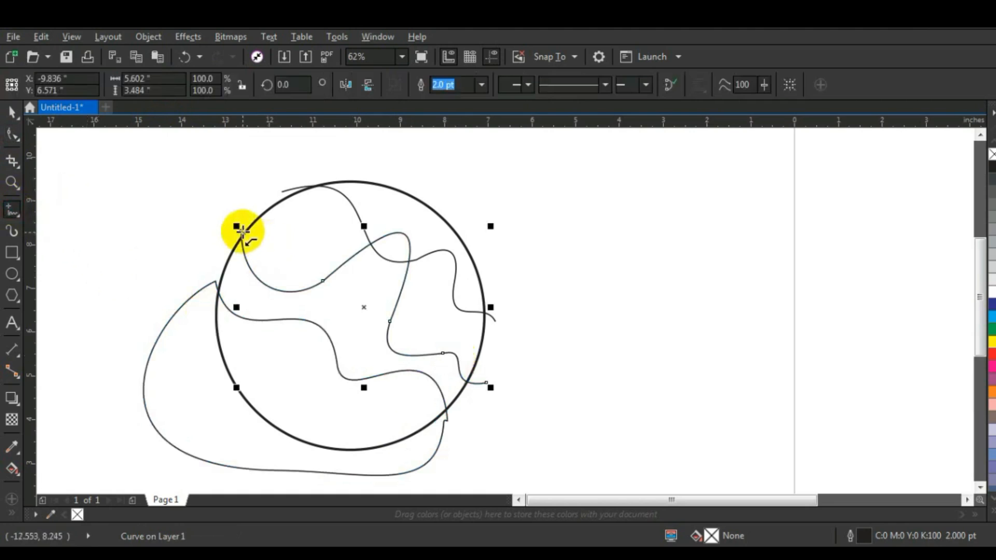
mouse_move(239, 229)
mouse_down()
mouse_move(150, 333)
mouse_move(167, 370)
mouse_move(264, 430)
mouse_move(400, 452)
mouse_move(469, 448)
mouse_move(491, 422)
mouse_move(486, 383)
mouse_up()
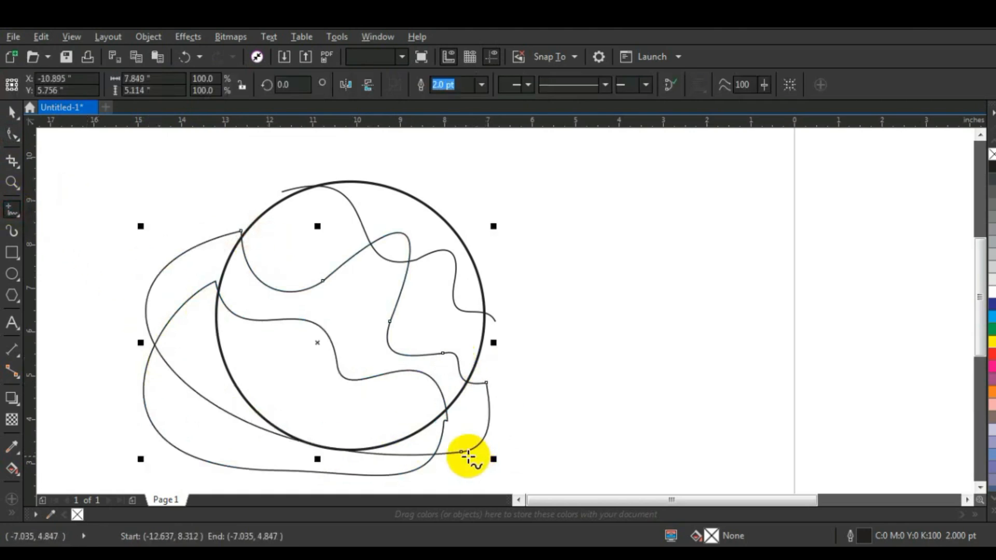
click(10, 112)
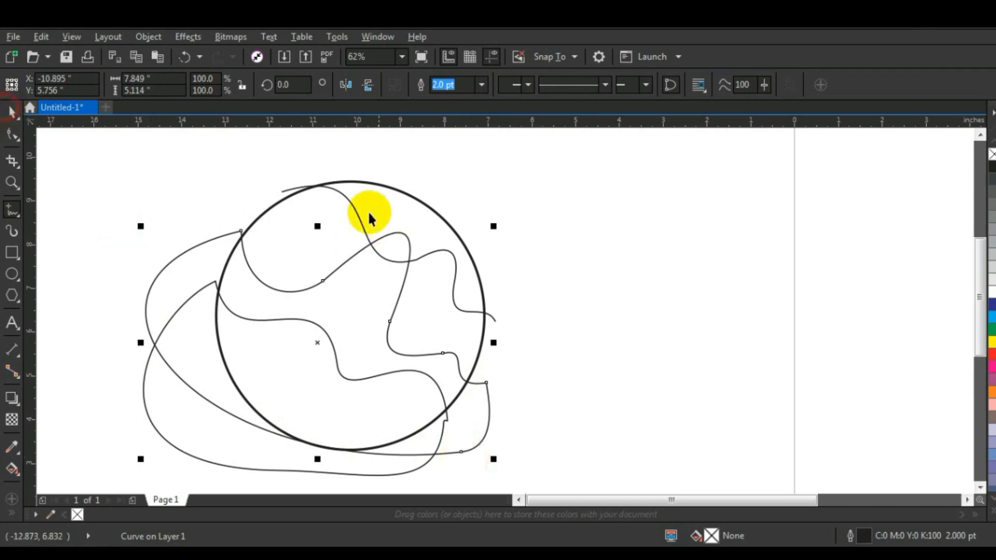
click(347, 196)
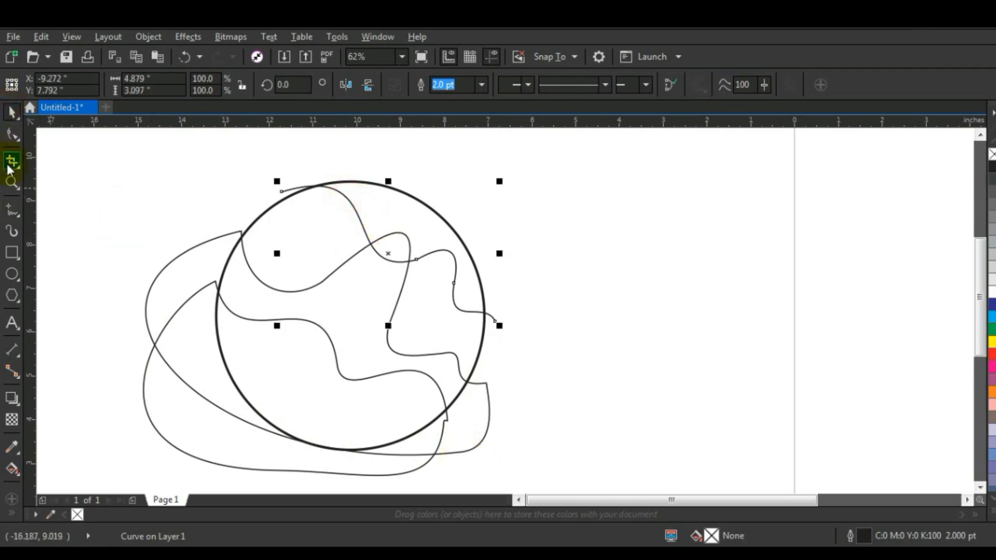
click(11, 211)
mouse_move(282, 192)
mouse_down()
mouse_move(210, 219)
mouse_move(197, 257)
mouse_move(260, 339)
mouse_move(414, 390)
mouse_move(489, 375)
mouse_move(497, 323)
mouse_up()
key(ctrl+z)
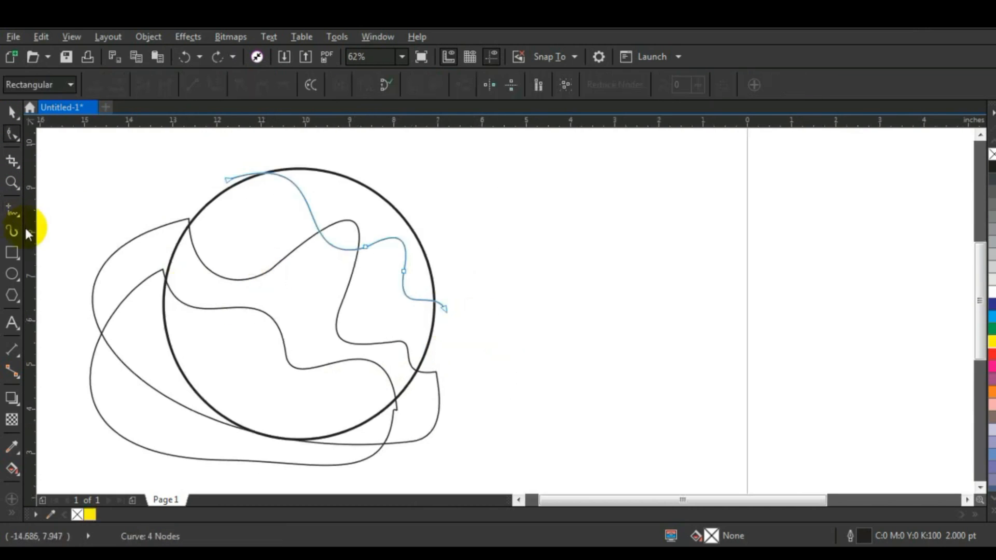
Step: Close the third wavy line into a shape with a freehand curve bulging past the circle's left edge and crossing its lower part
click(13, 210)
click(229, 178)
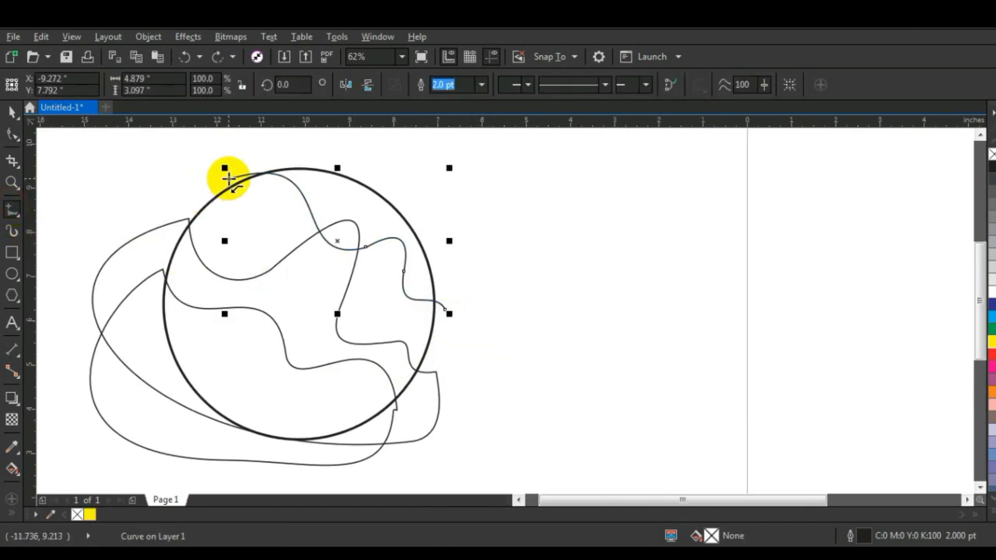
mouse_move(176, 205)
mouse_down()
mouse_move(168, 270)
mouse_move(202, 322)
mouse_move(349, 378)
mouse_move(419, 388)
mouse_move(458, 368)
mouse_move(445, 311)
mouse_up()
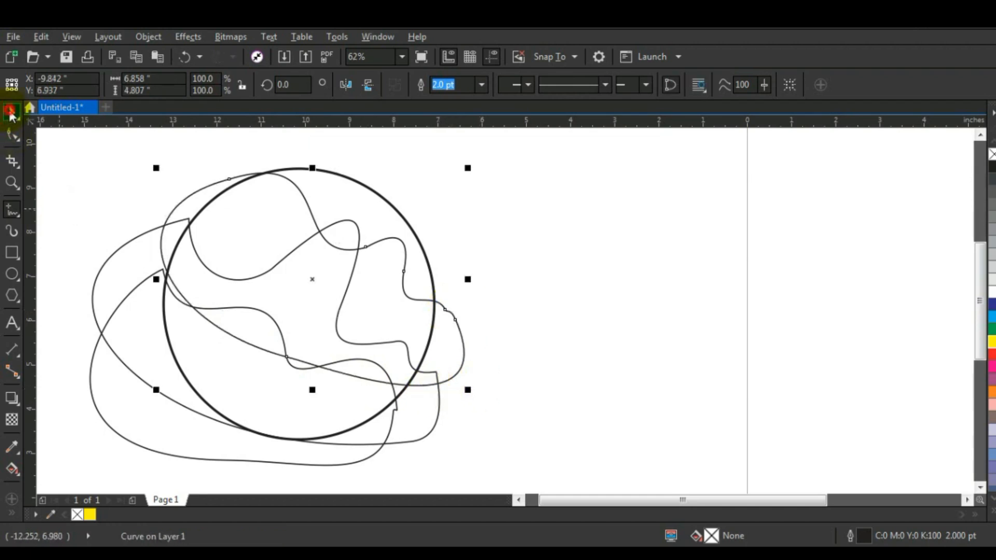
click(10, 112)
click(521, 333)
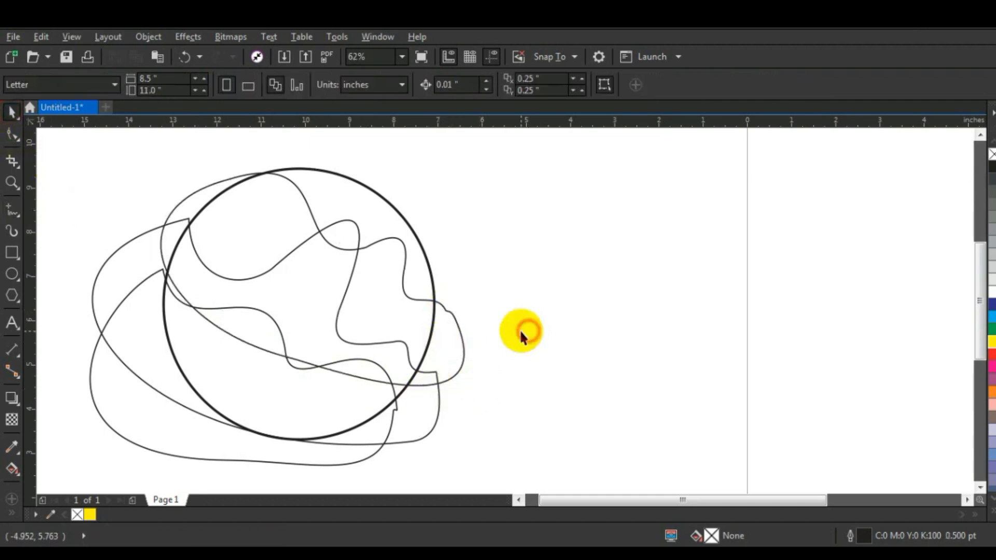
click(463, 342)
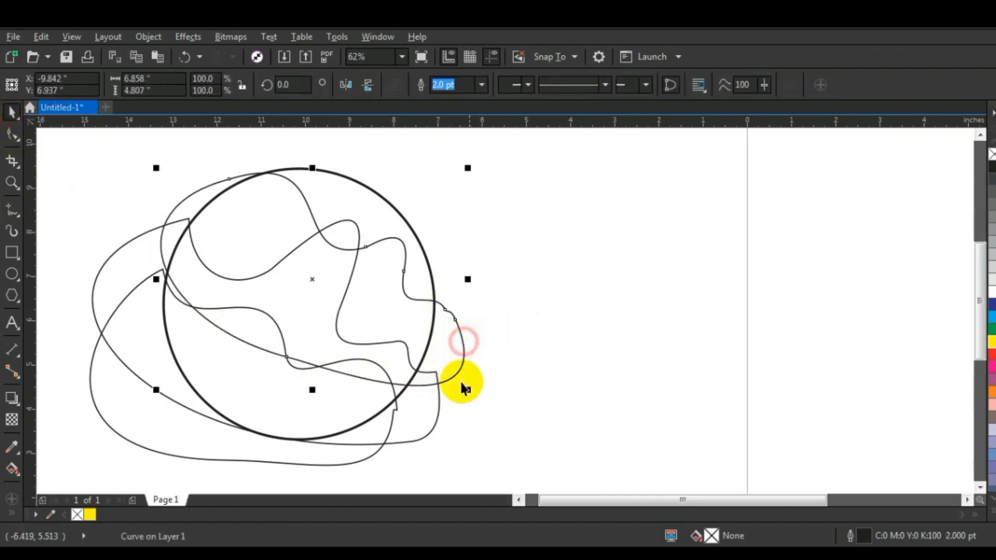
shift+click(438, 403)
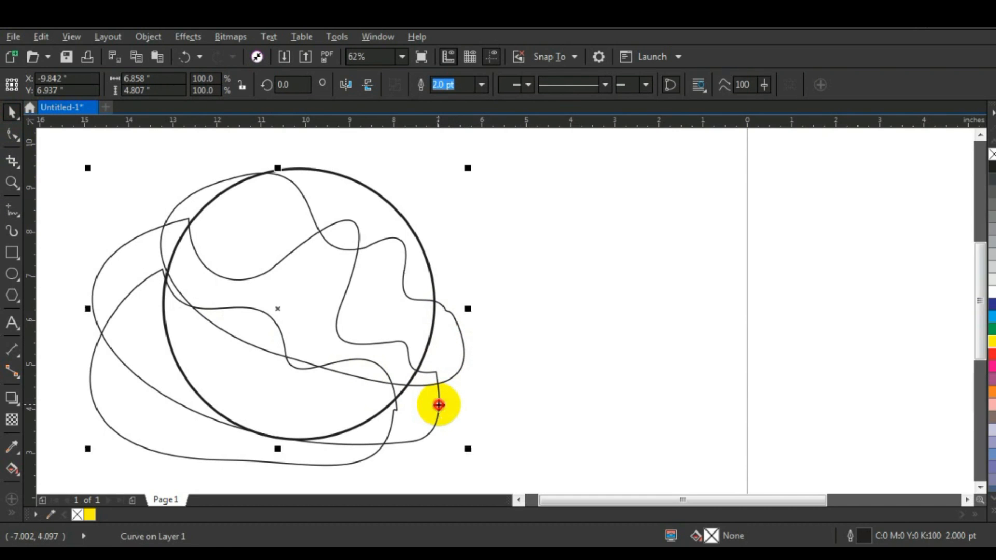
shift+click(373, 451)
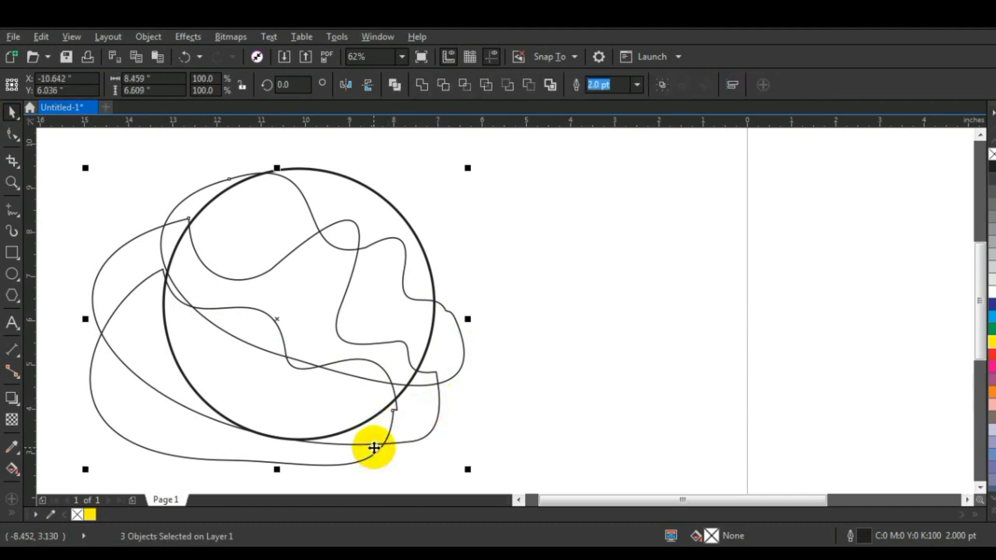
key(Escape)
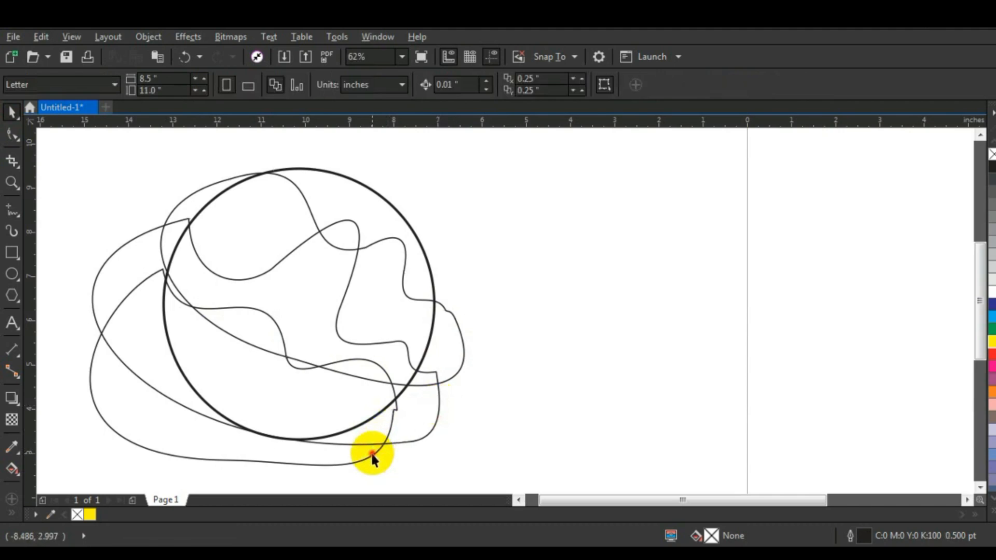
Step: Fill the lowest wavy shape with 20% black and join its broken nodes at the lower-right end
click(372, 452)
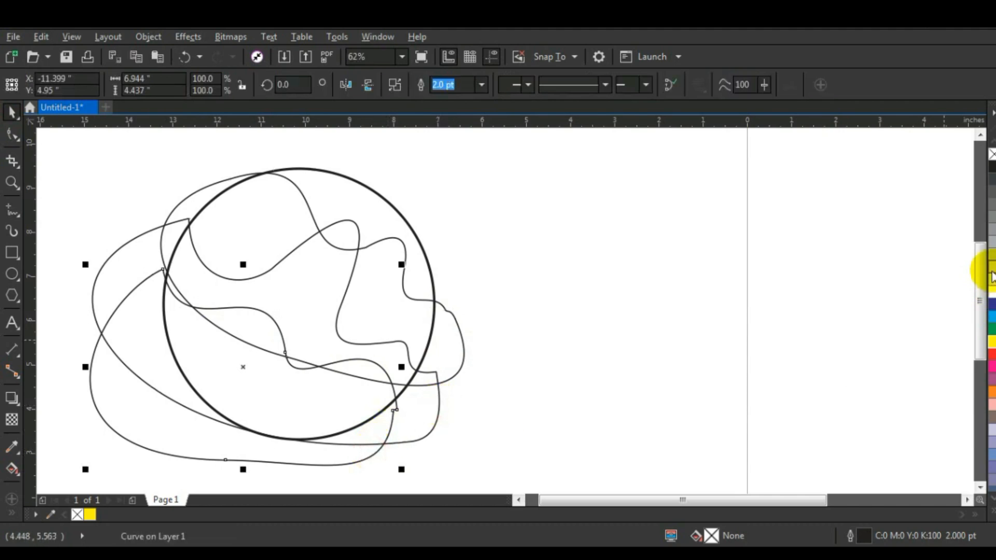
click(10, 135)
drag(406, 407, 391, 414)
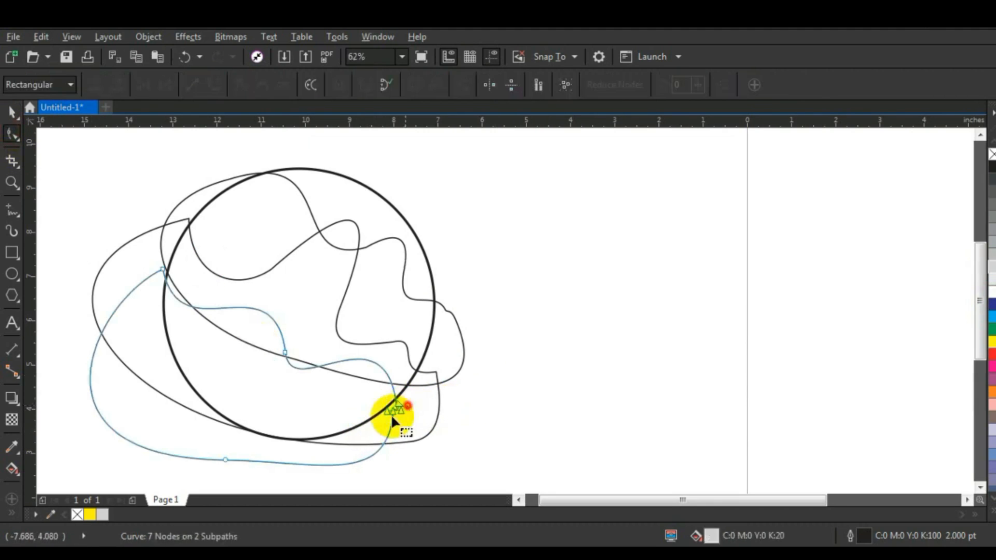
click(143, 84)
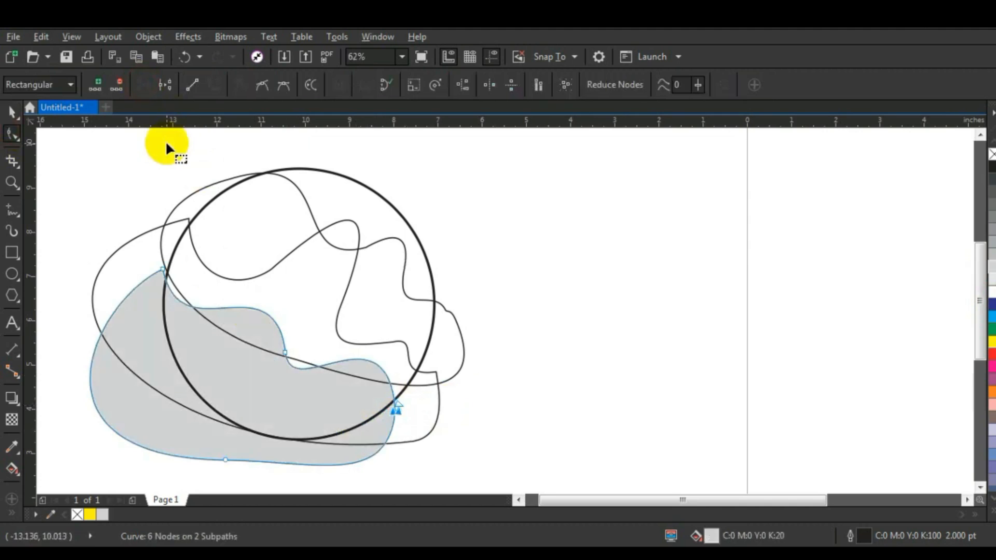
Step: Fill the second wavy shape with medium gray and the third wavy shape with dark gray
click(437, 394)
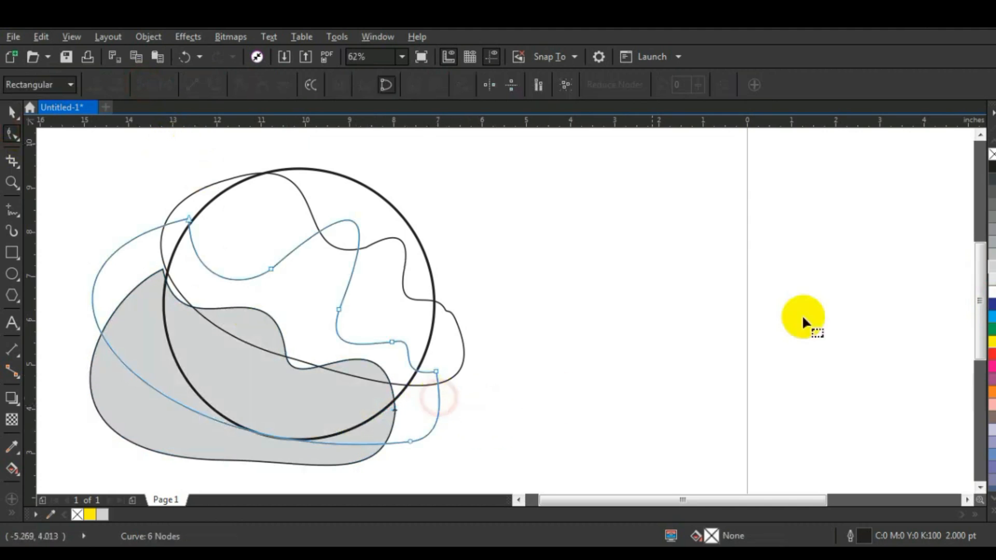
click(991, 224)
click(452, 375)
click(991, 192)
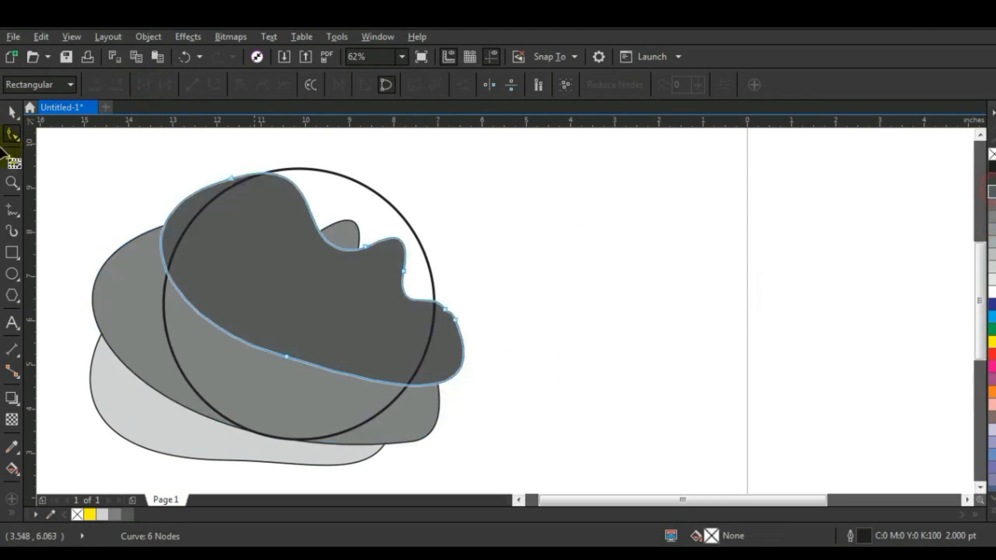
Step: Restack the wavy shapes so the dark gray one is at the back and the light gray one in front
click(11, 113)
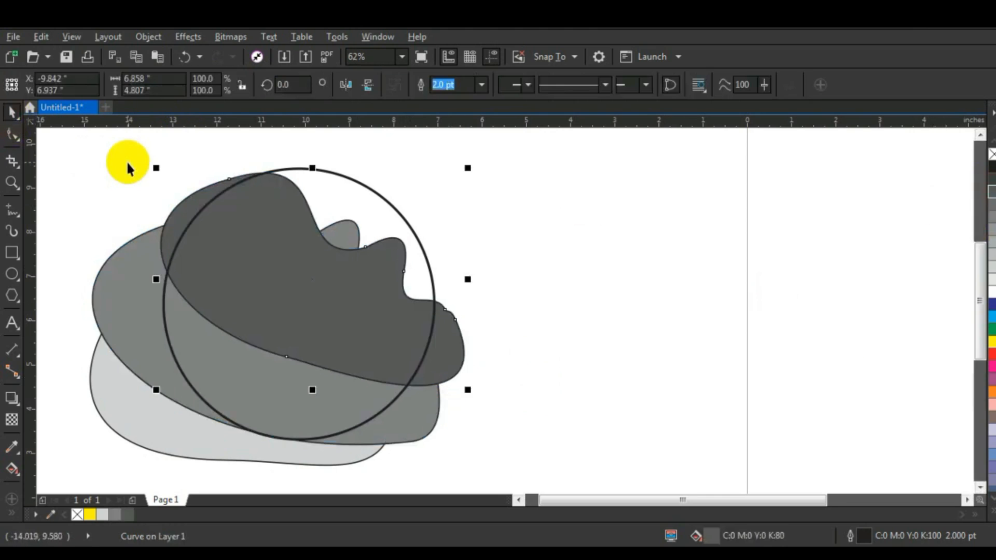
key(ctrl+Page_Down)
shift+click(427, 411)
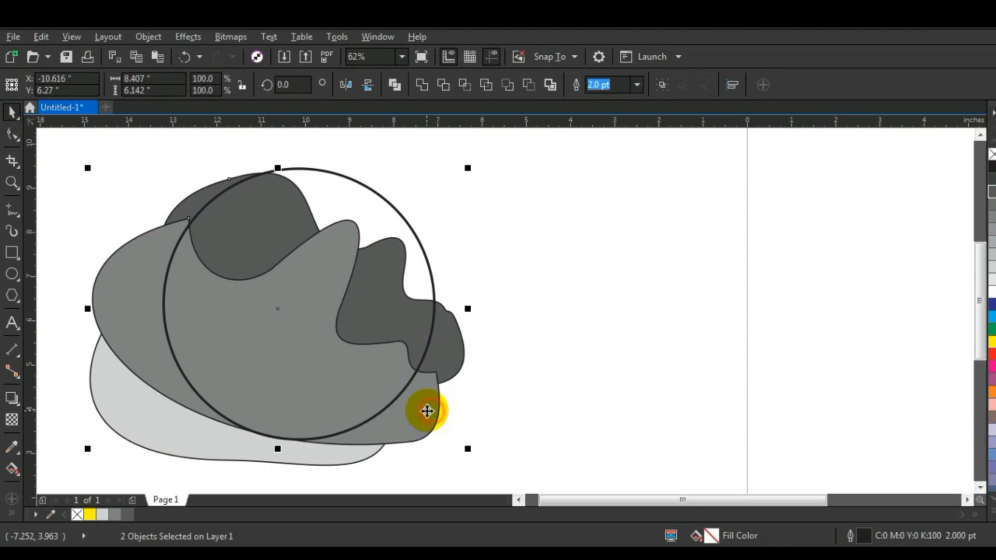
key(ctrl+Page_Down)
click(527, 318)
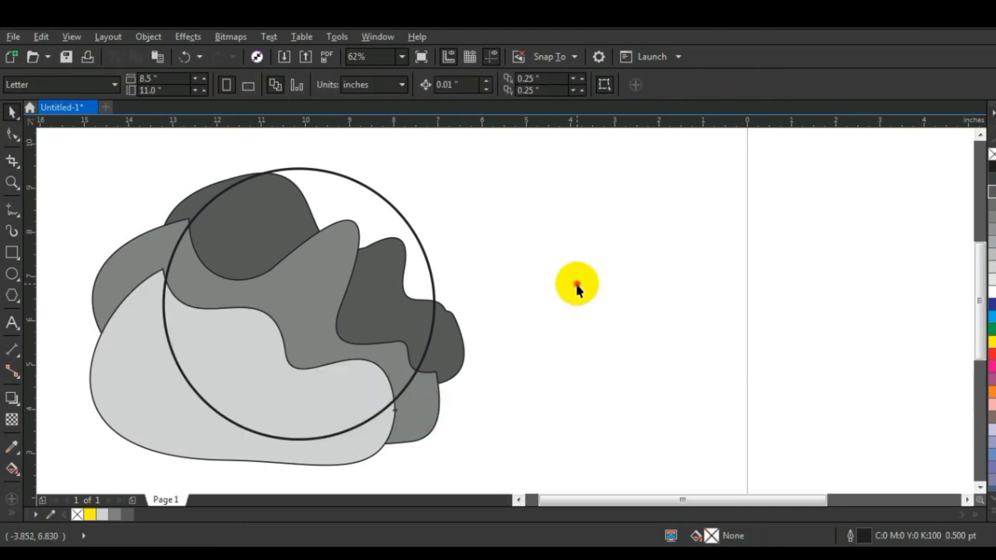
Step: Intersect the circle with the light gray wavy shape, keeping the originals
click(356, 184)
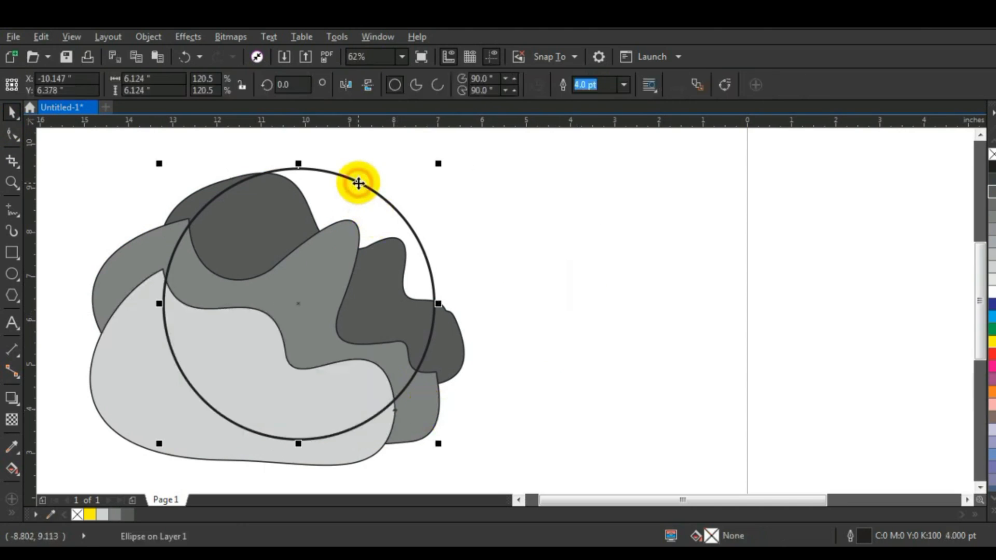
shift+click(138, 421)
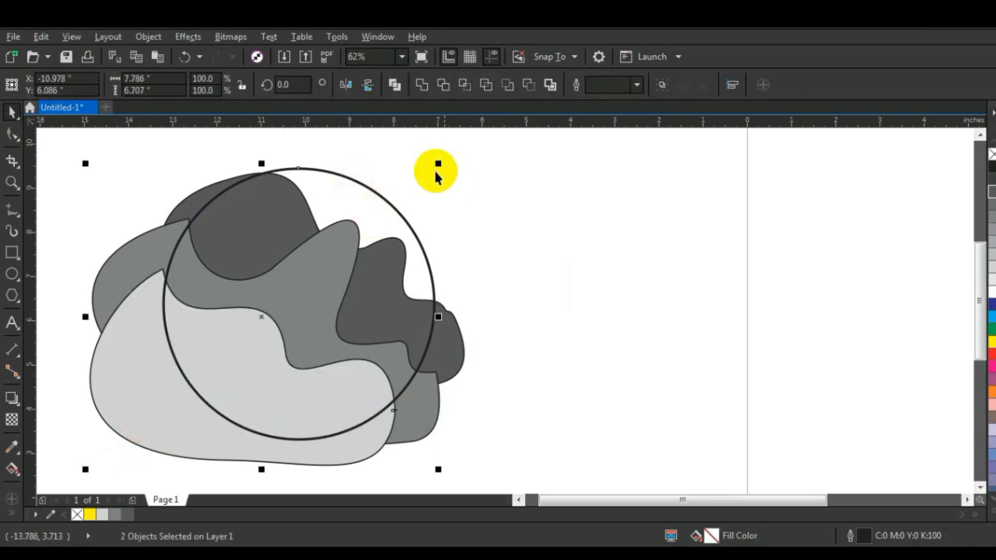
click(465, 85)
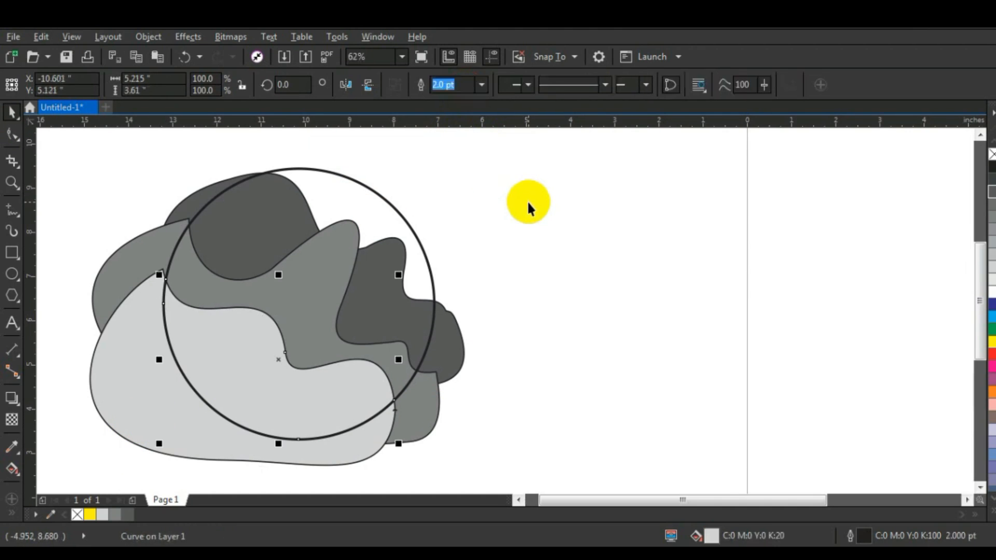
click(527, 200)
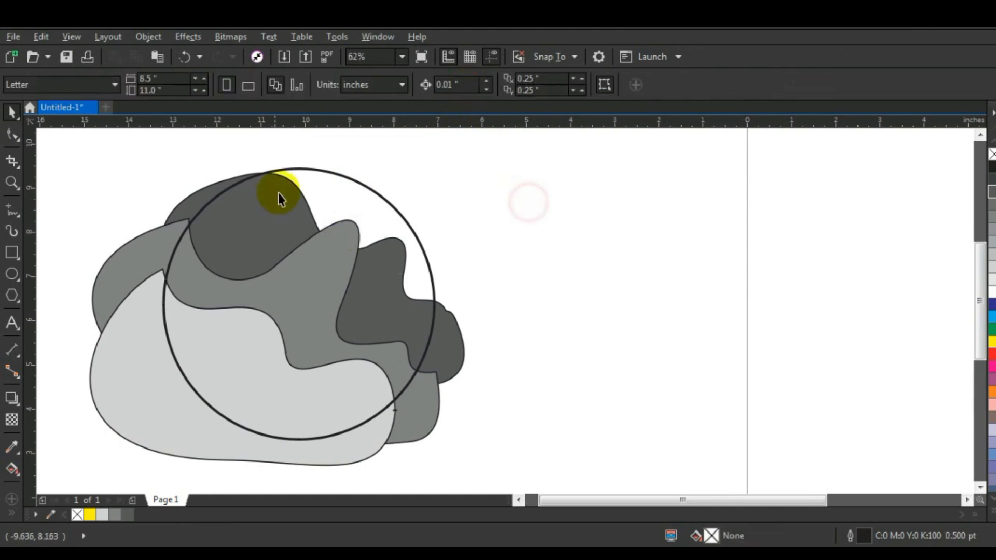
Step: Intersect the circle with the medium gray wavy shape, keeping the originals
click(313, 168)
shift+click(167, 223)
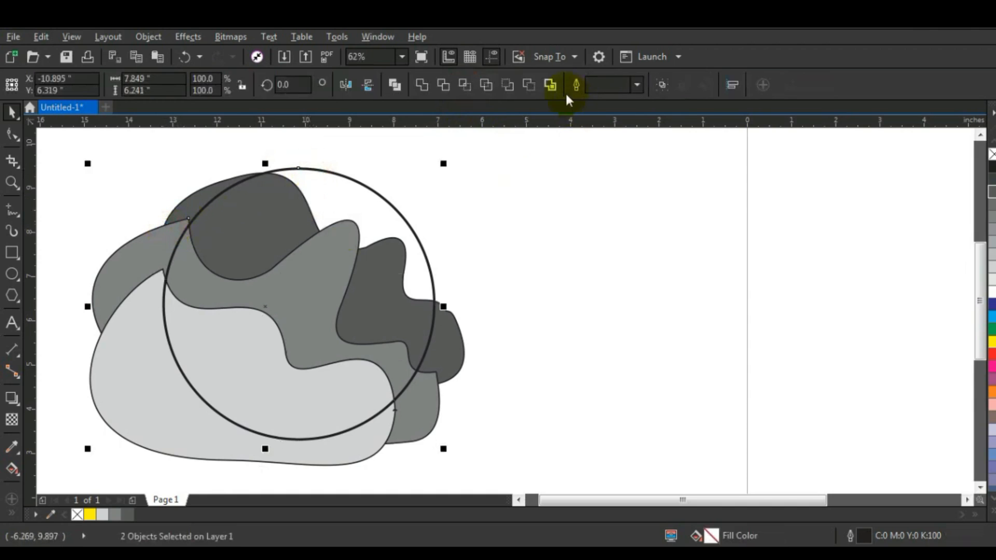
click(465, 85)
click(499, 199)
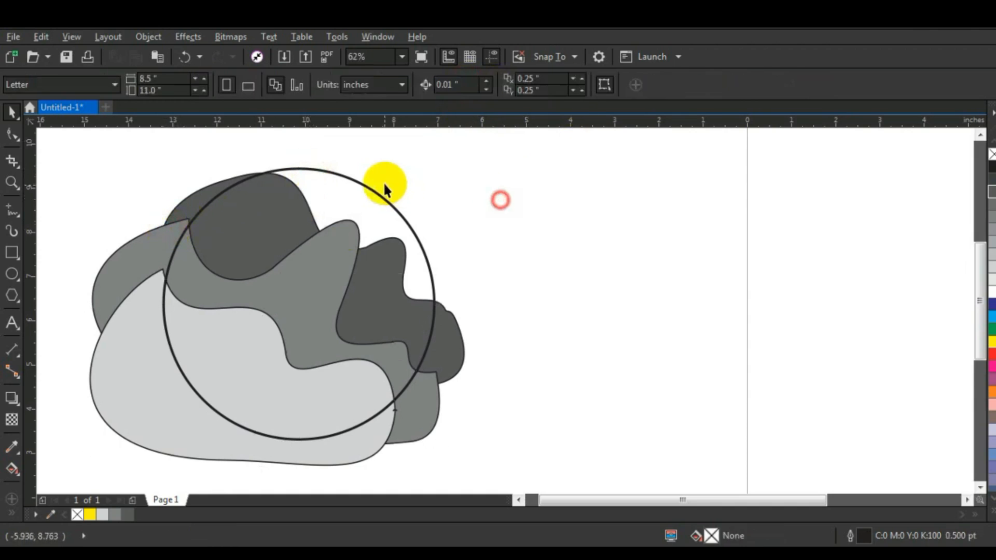
Step: Intersect the circle with the dark gray wavy shape, keeping the originals
click(356, 185)
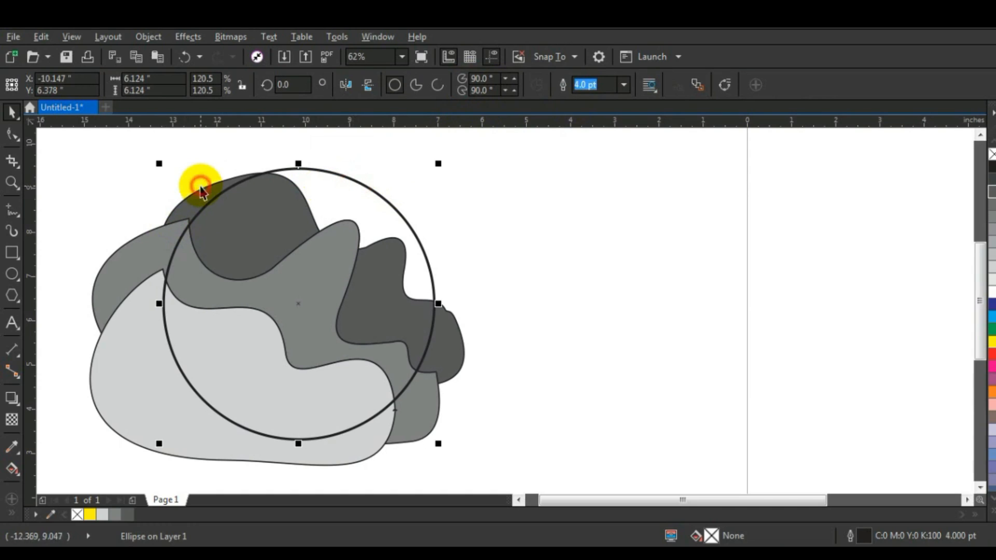
shift+click(217, 186)
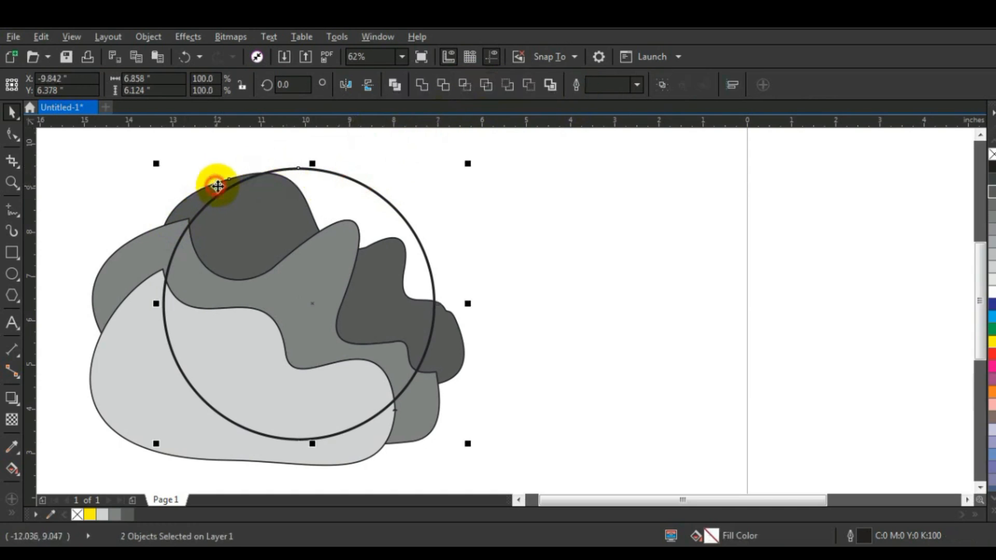
click(464, 84)
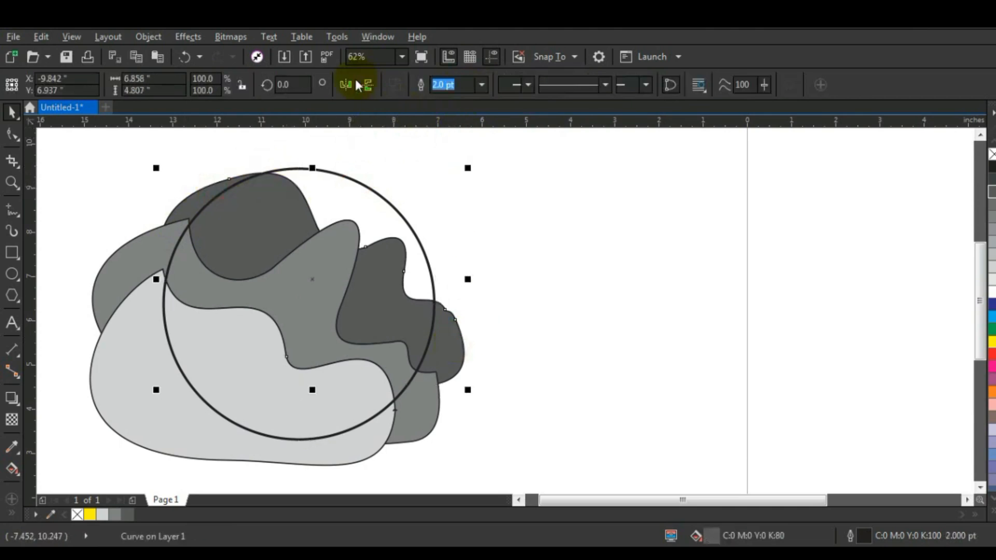
Step: Delete the three original gray shapes that extend outside the circle, then delete the circle itself
key(Delete)
click(427, 390)
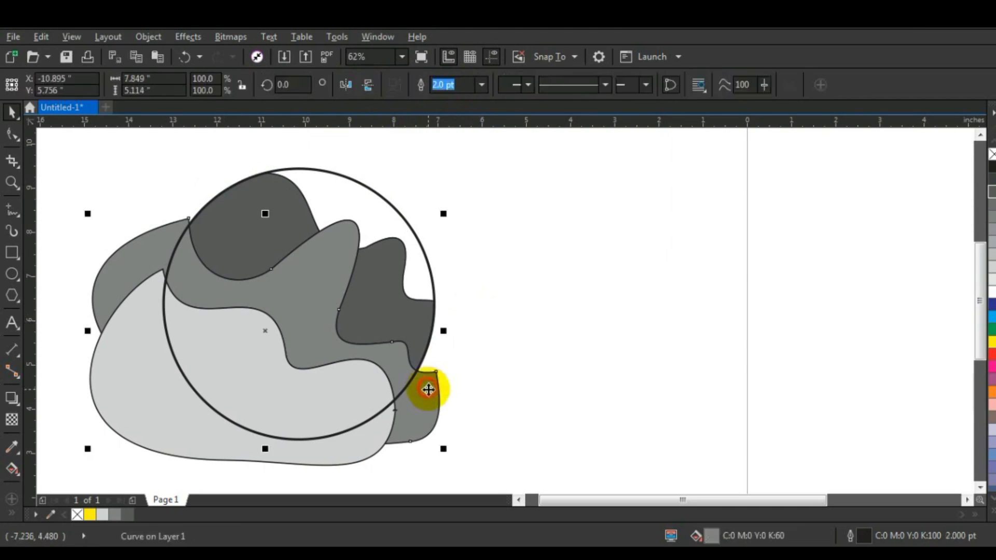
key(Delete)
click(369, 439)
key(Delete)
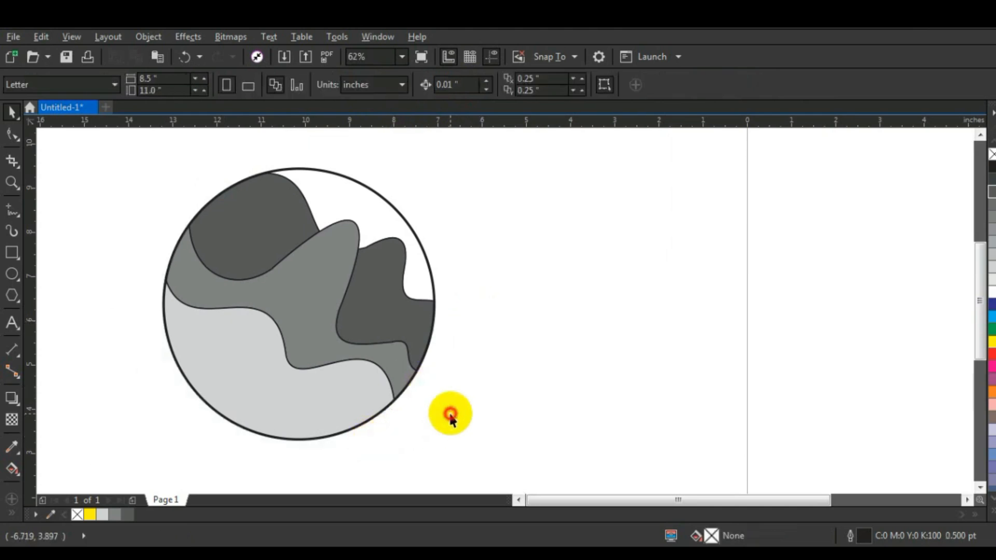
click(380, 192)
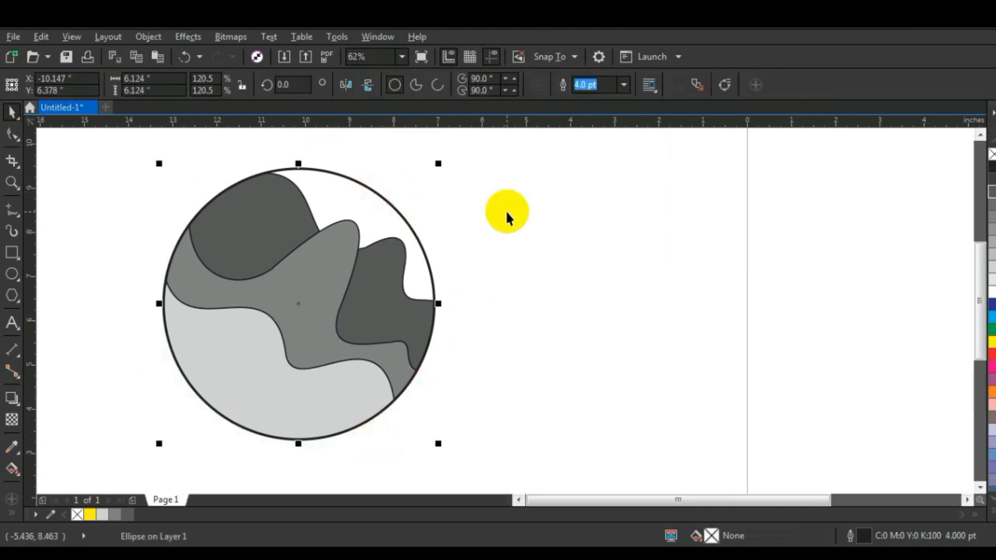
key(Delete)
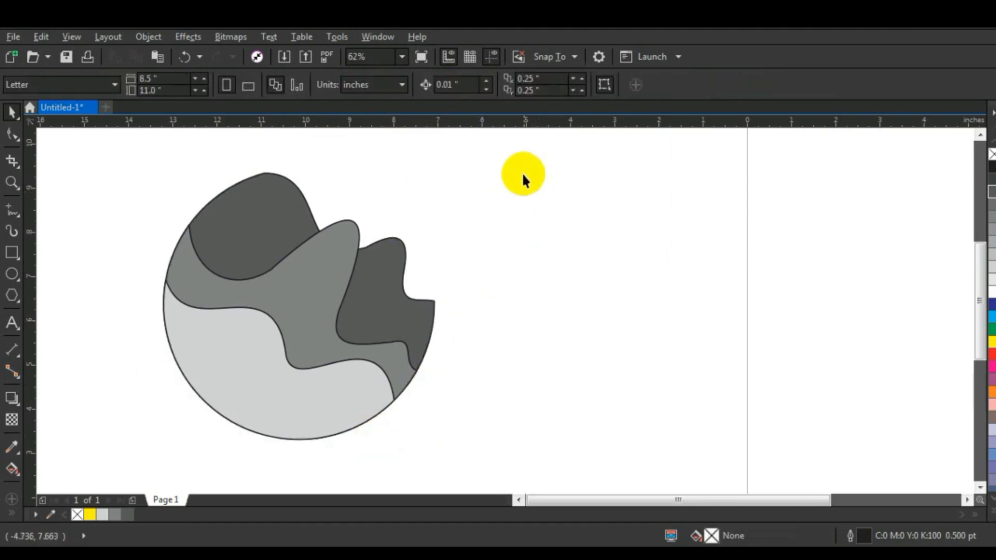
Step: Remove the outlines from all three intersected gray shapes
click(313, 388)
click(467, 424)
drag(485, 436, 127, 162)
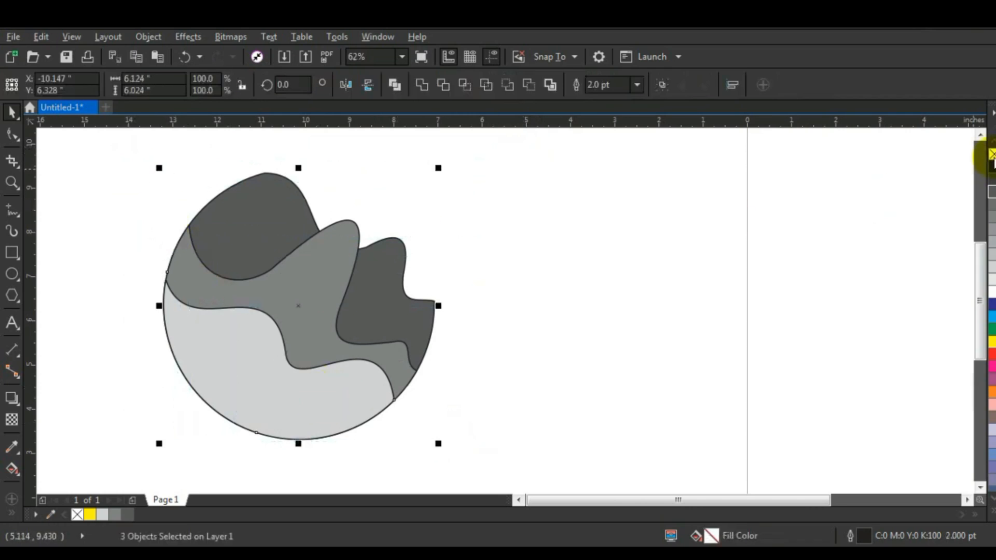
right_click(991, 154)
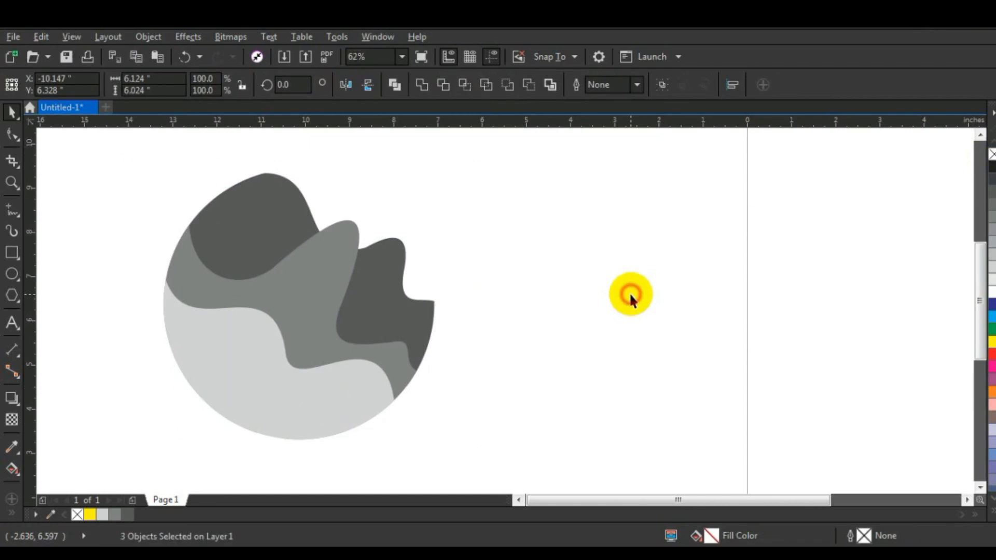
click(631, 297)
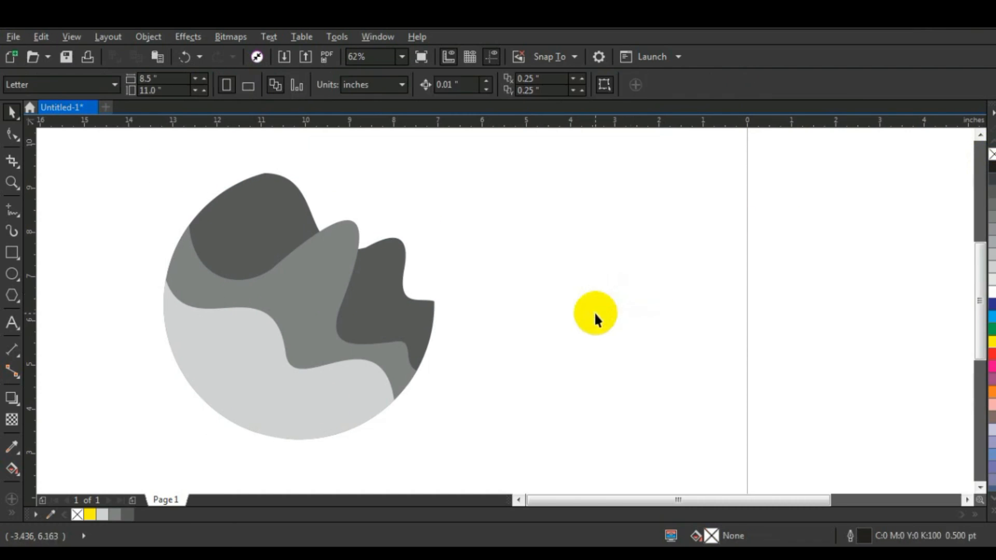
Step: Fill the light gray shape with a uniform dark purple of C79 M100 Y13 K25
click(290, 383)
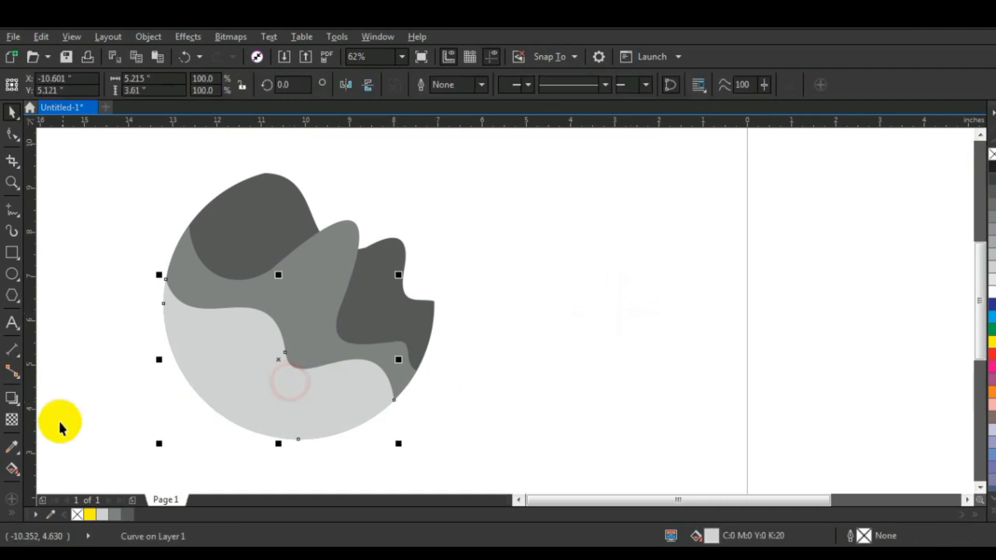
click(12, 512)
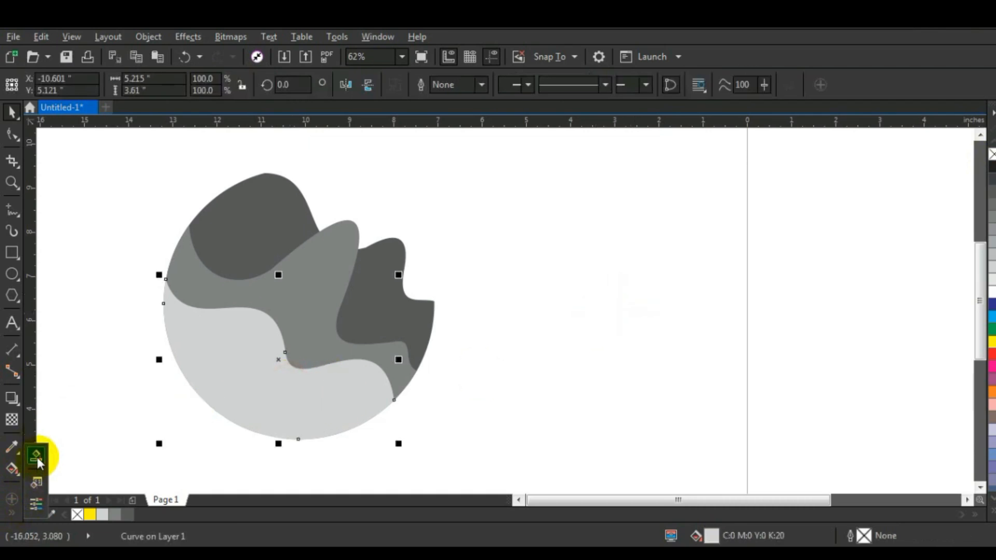
click(35, 482)
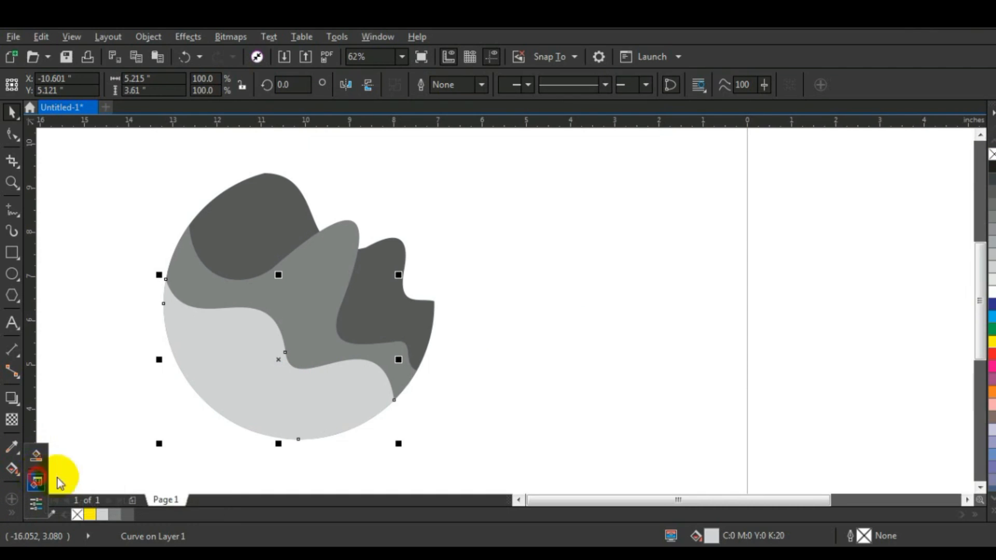
key(shift+F11)
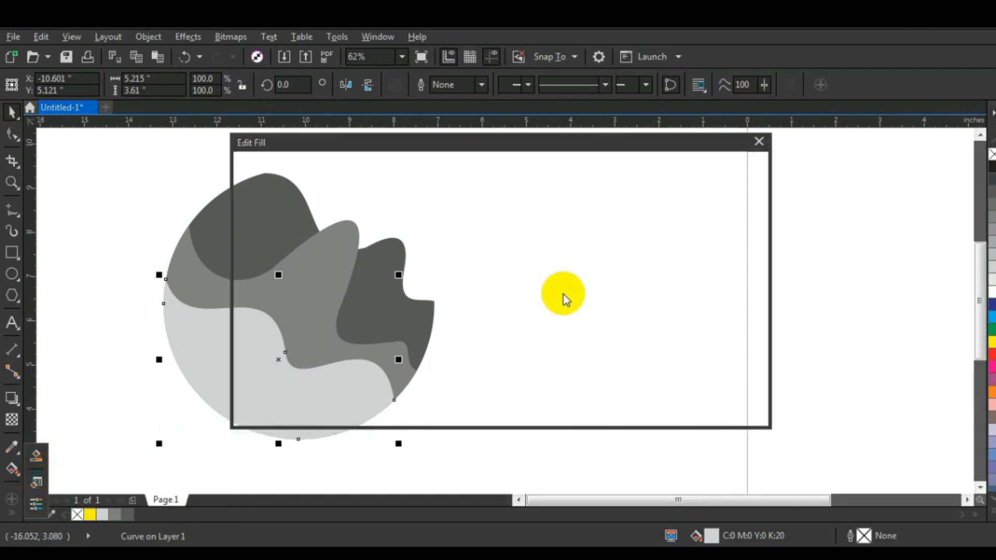
drag(376, 138, 598, 141)
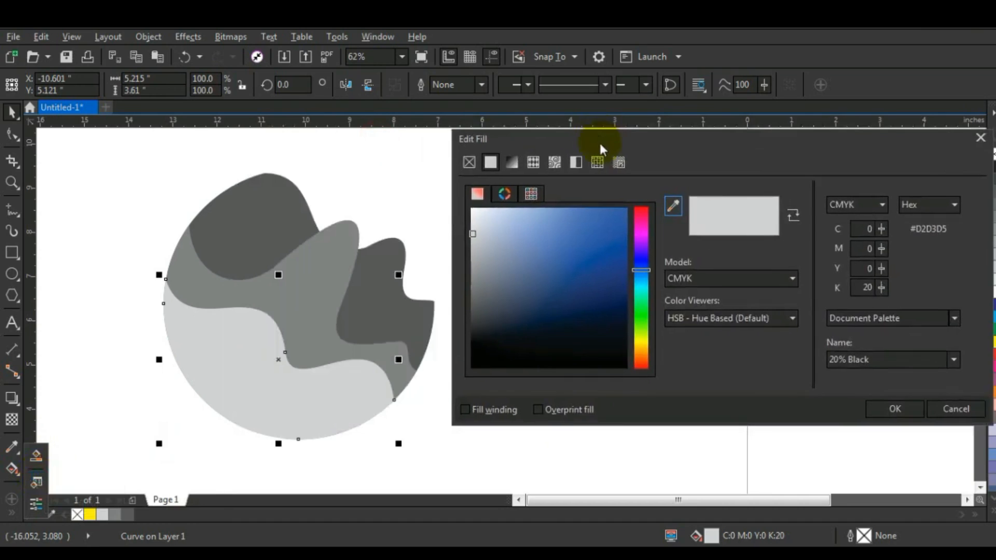
drag(640, 259, 641, 242)
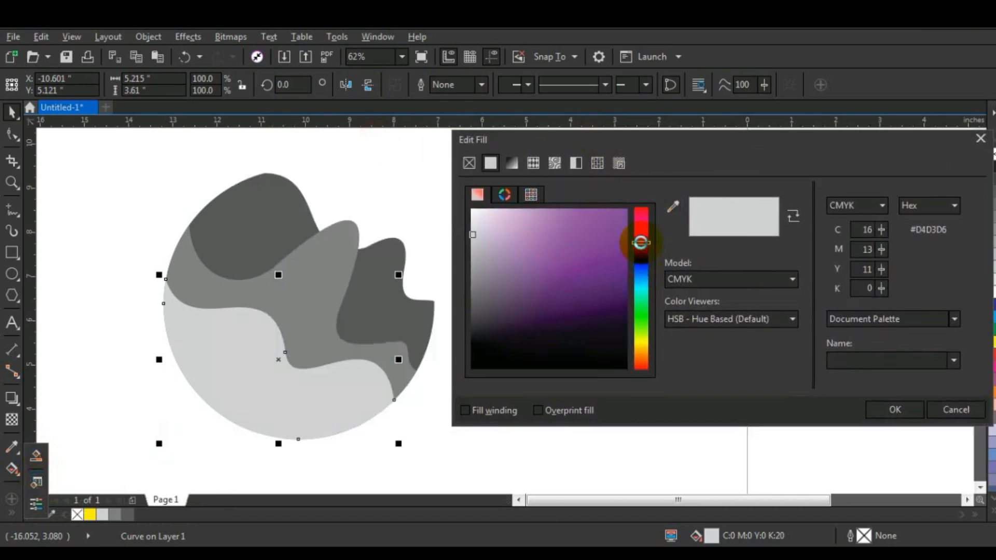
click(607, 285)
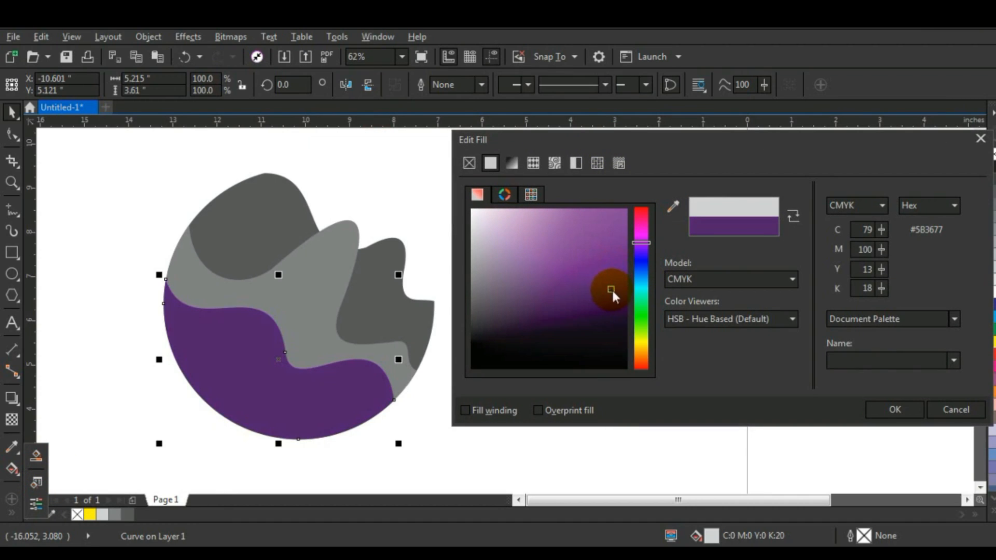
click(614, 292)
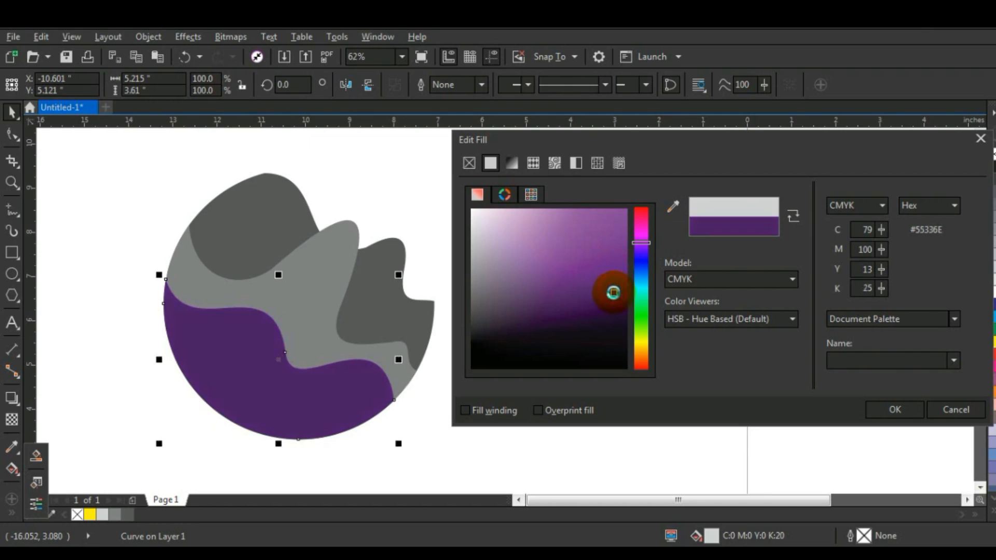
click(885, 410)
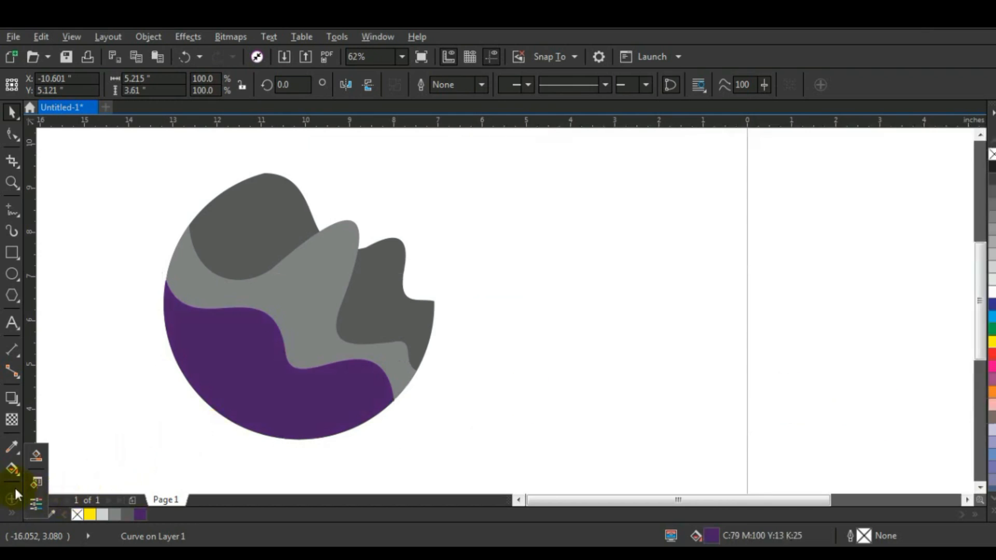
Step: Give the purple shape a diagonal fountain fill running from dark purple at its lower edge to light mauve at its center
click(12, 468)
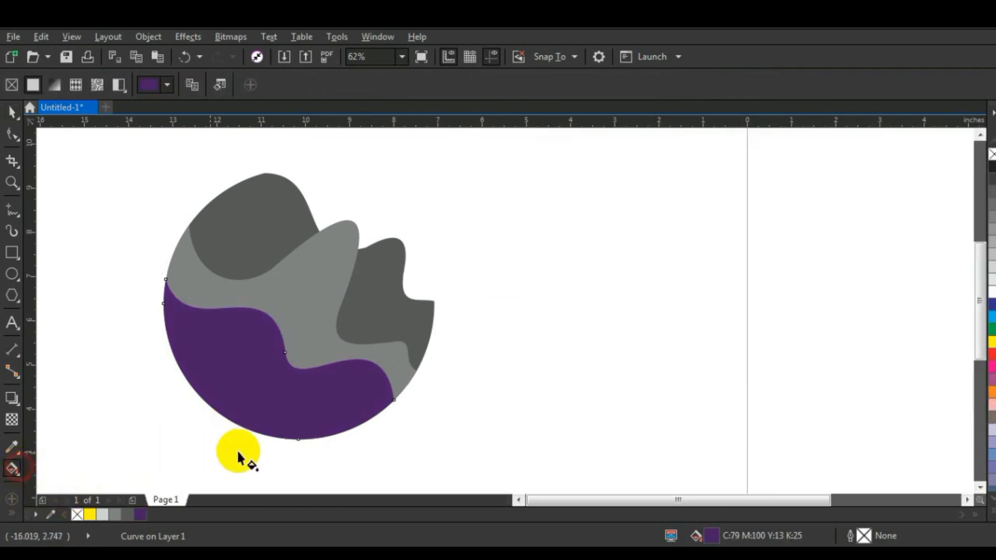
drag(241, 436, 278, 364)
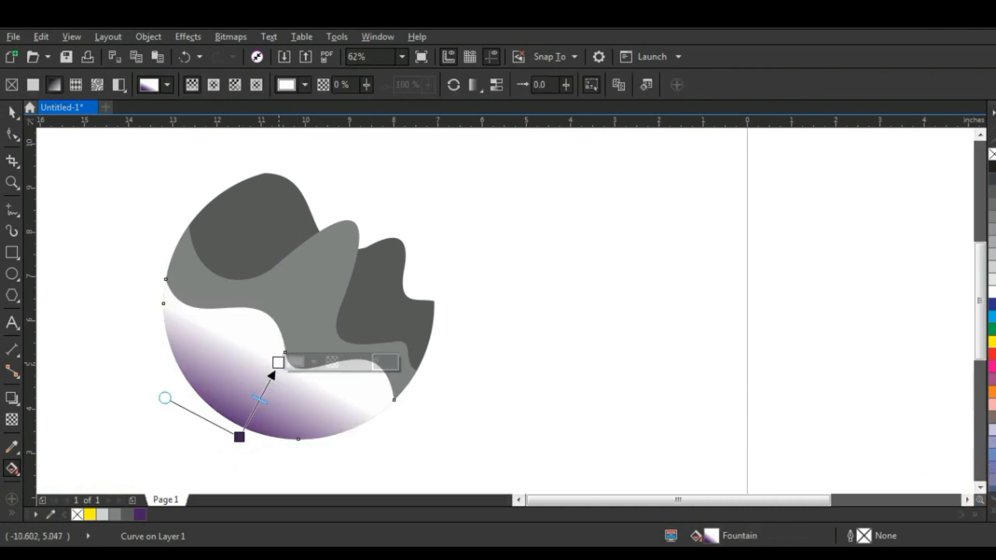
click(993, 513)
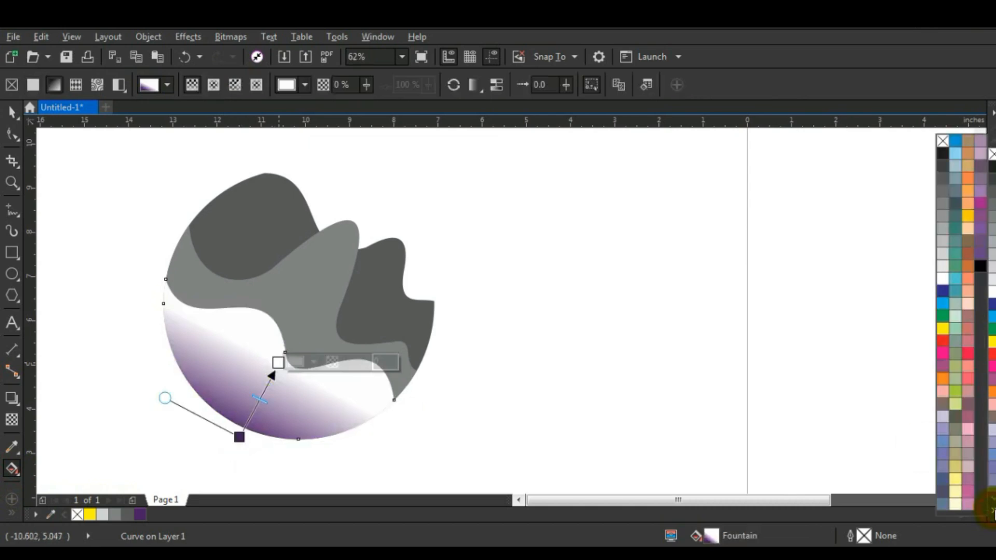
drag(980, 158, 276, 366)
click(239, 437)
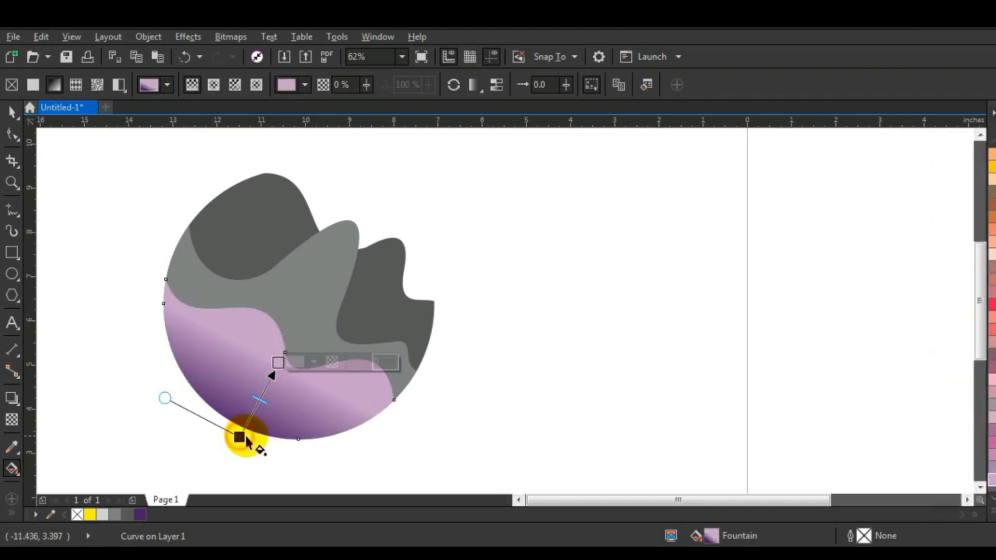
click(10, 113)
click(88, 283)
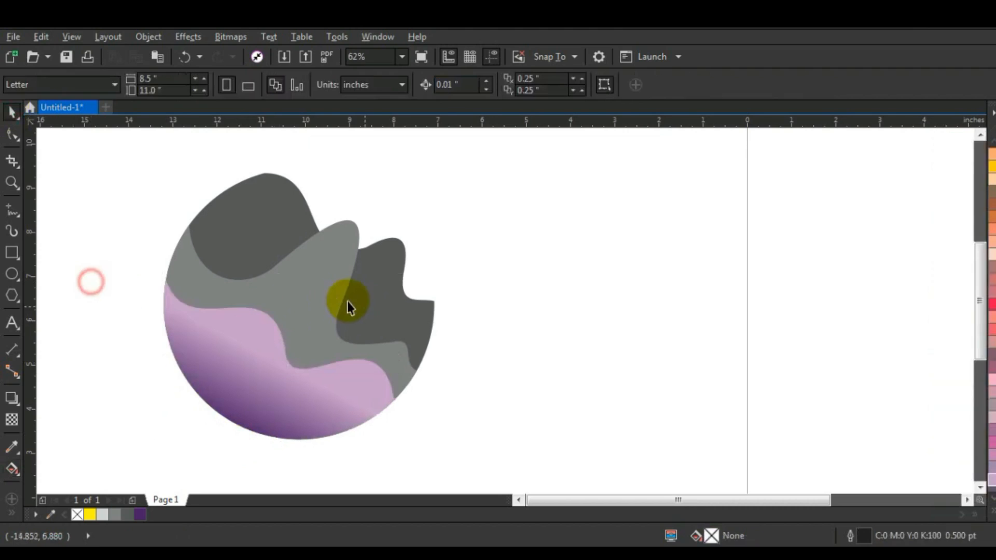
Step: Fill the medium gray middle shape with a uniform dark blue of C100 M100 Y7 K37
click(322, 296)
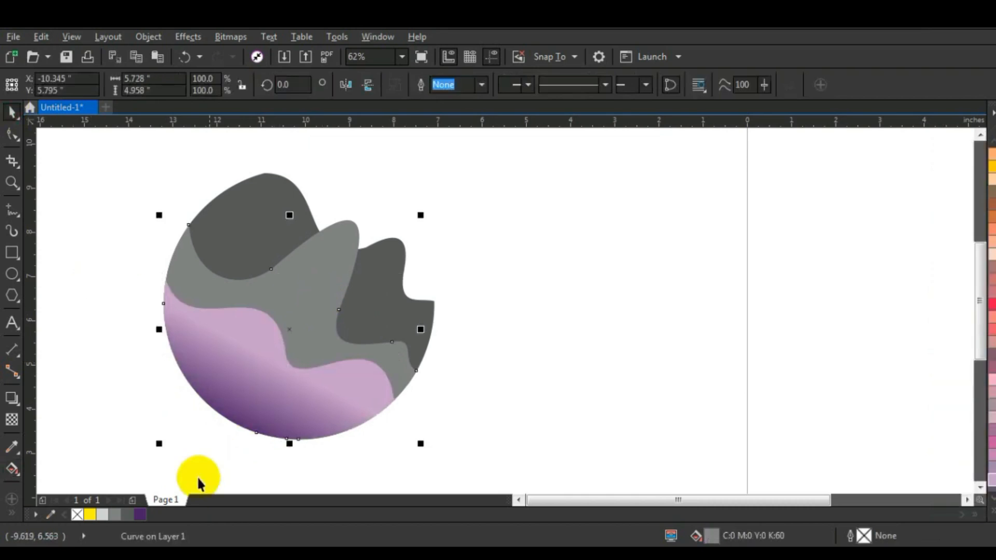
click(140, 514)
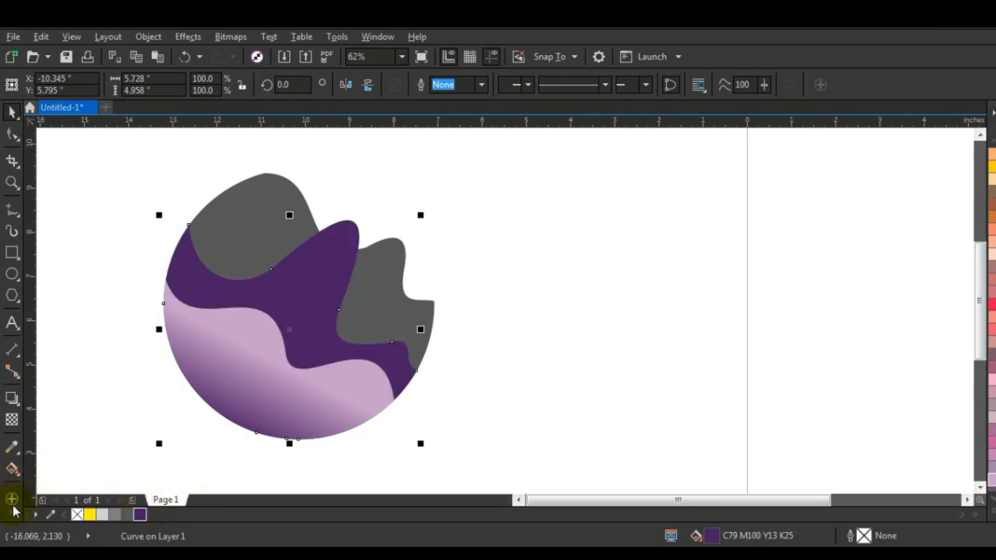
click(15, 472)
click(36, 485)
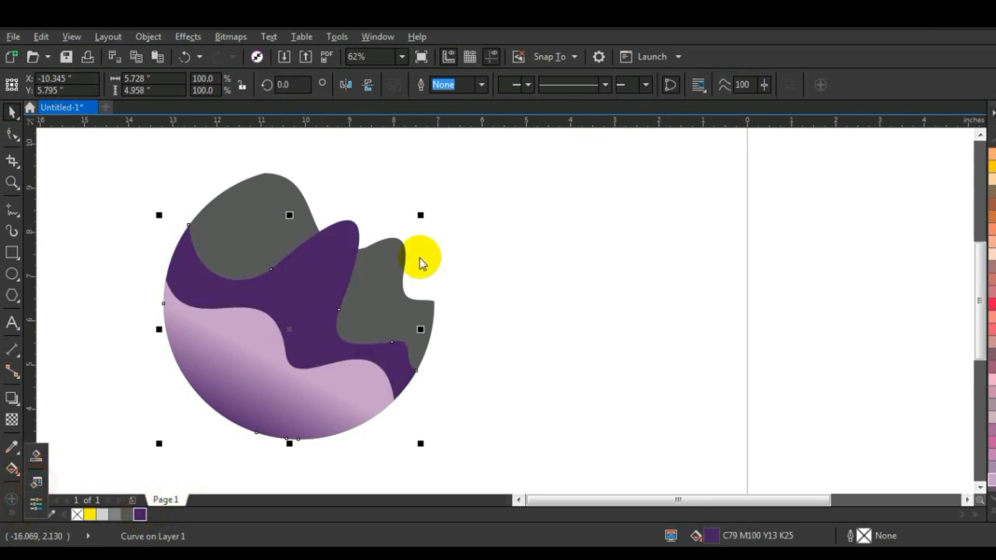
drag(421, 251, 382, 295)
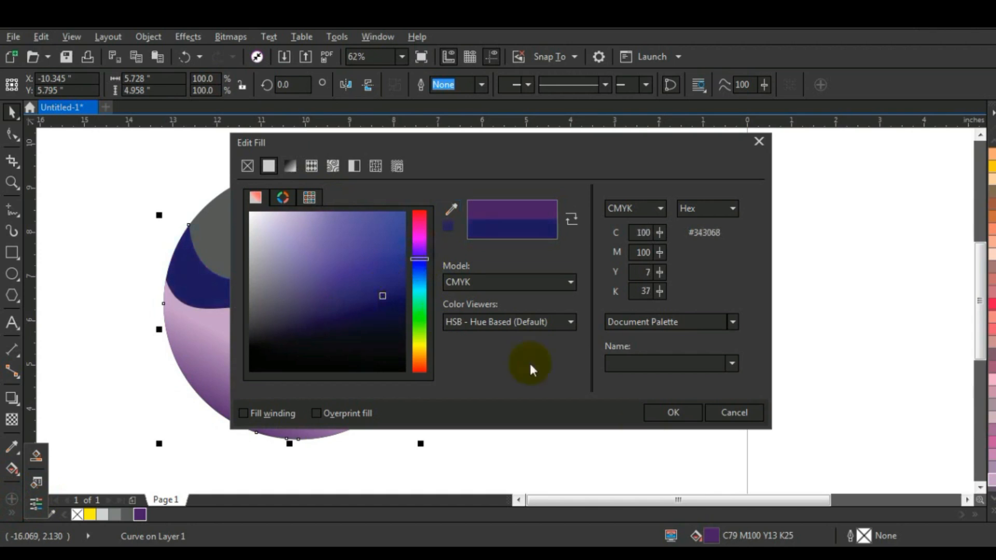
click(670, 414)
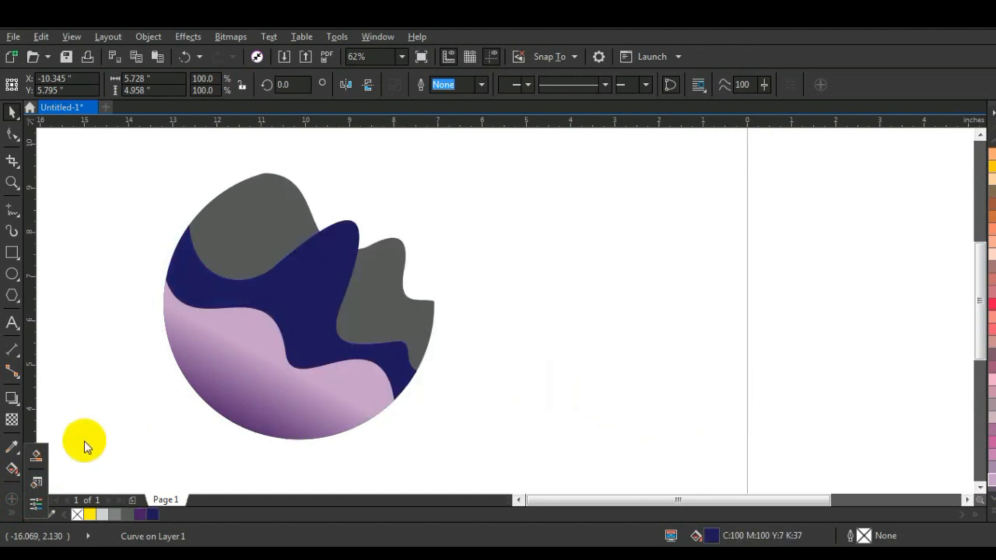
Step: Give the middle shape a diagonal fountain fill running from dark blue at its lower edge through dark purple to light pink at its peak
click(20, 465)
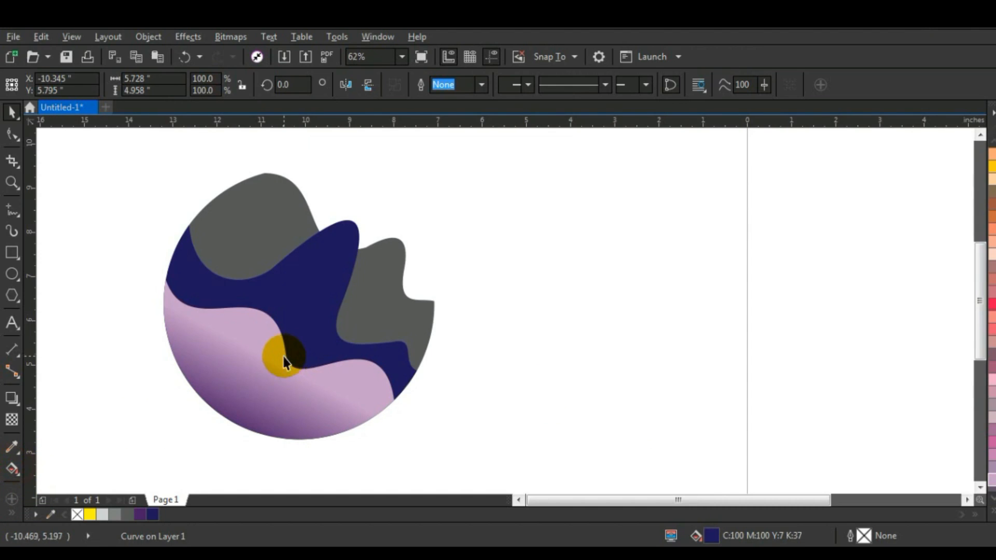
click(12, 468)
drag(276, 361, 327, 268)
drag(141, 514, 299, 320)
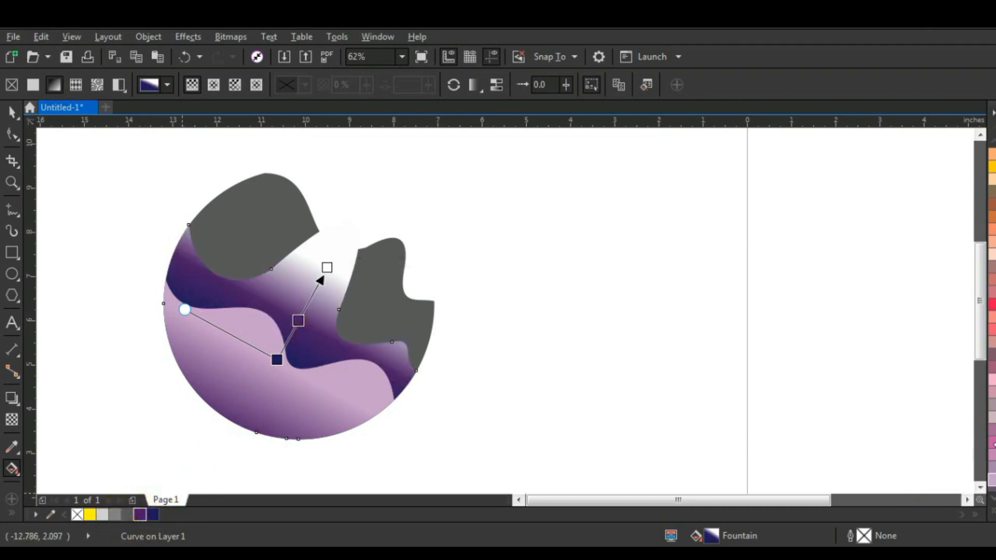
drag(992, 379, 349, 227)
drag(274, 357, 256, 409)
drag(256, 409, 256, 412)
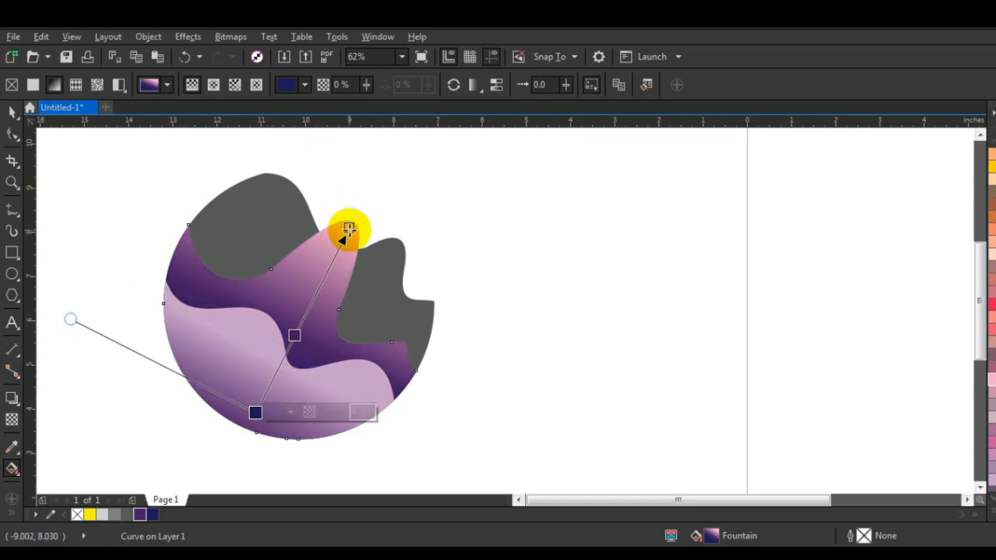
drag(348, 230, 346, 234)
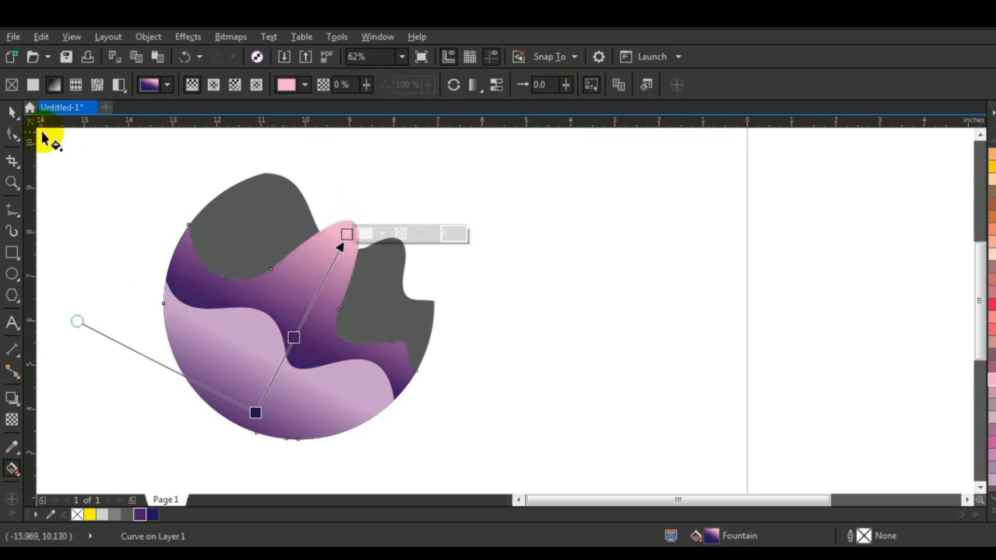
Step: Fill the dark gray back shape with the document's dark blue, C100 M100 Y7 K37
click(13, 111)
click(54, 213)
click(253, 227)
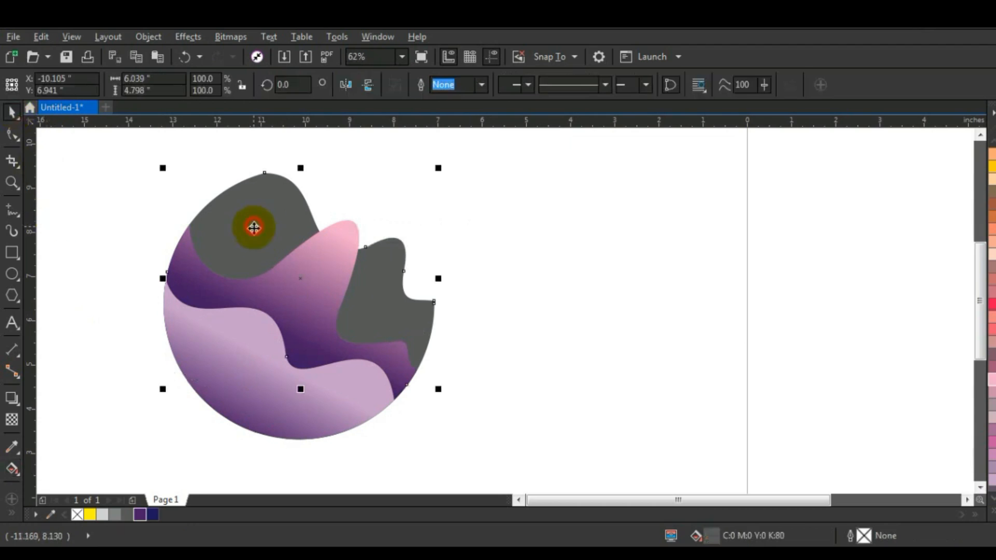
click(152, 514)
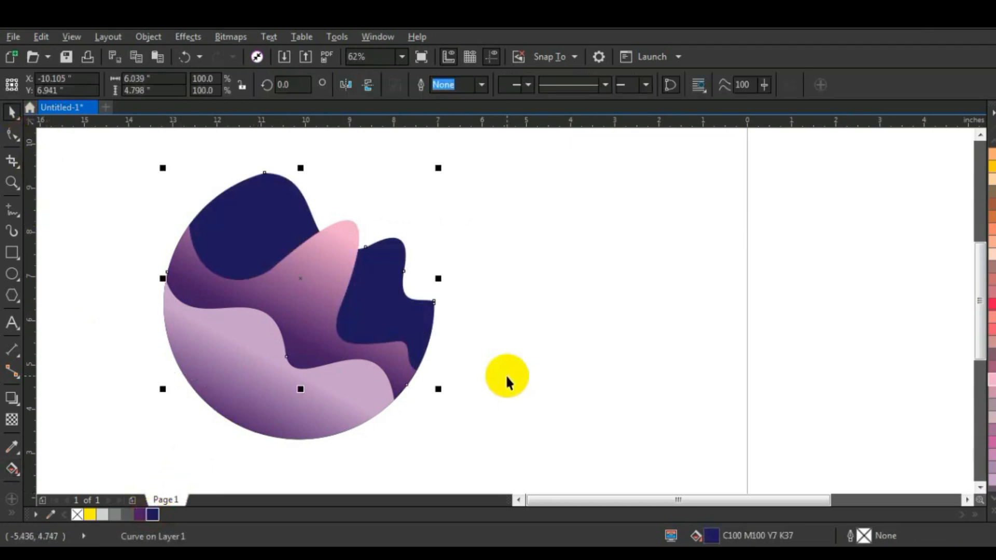
Step: Give the back shape a short diagonal fountain fill from dark blue at its center to dark purple near its upper edge
key(g)
drag(316, 319, 379, 185)
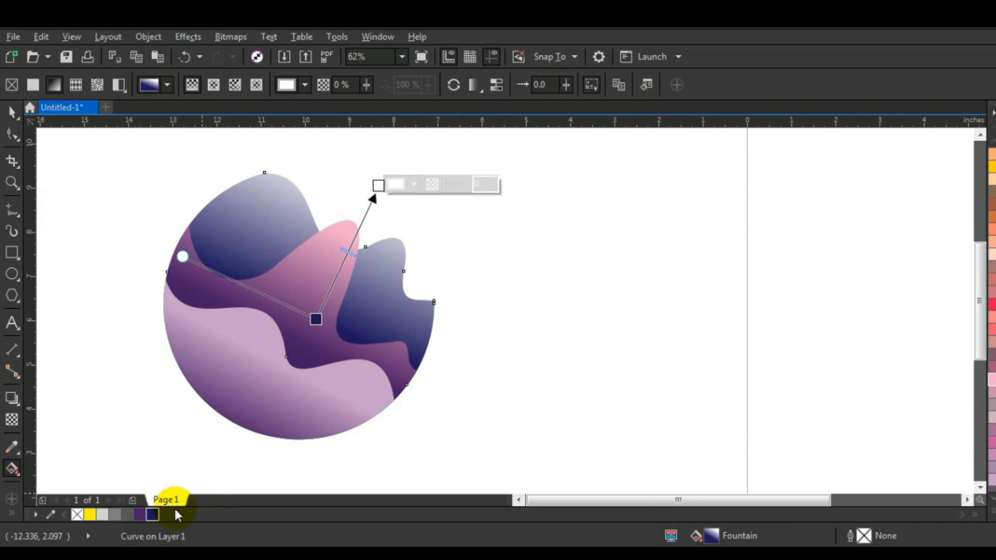
drag(139, 514, 378, 186)
drag(316, 320, 320, 307)
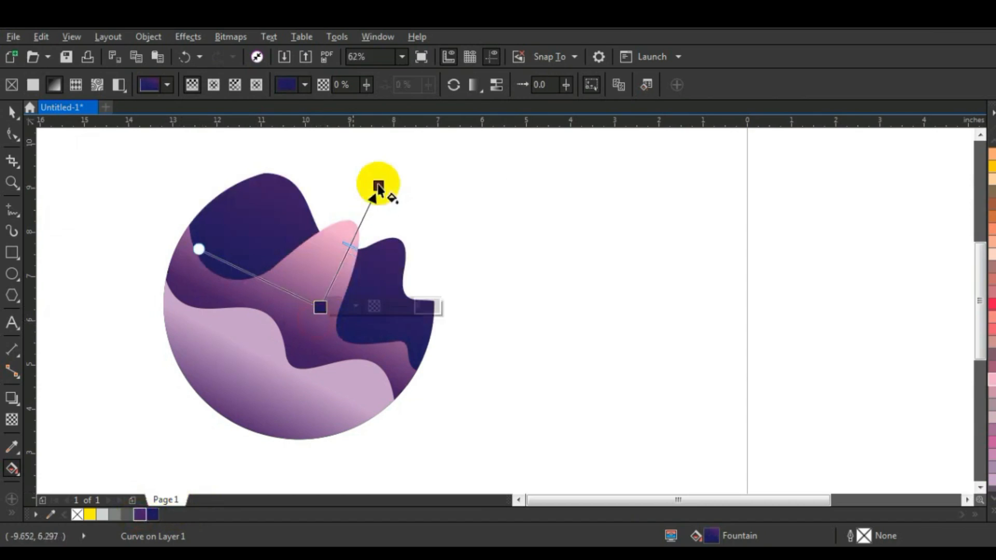
drag(380, 185, 363, 237)
drag(318, 306, 316, 320)
drag(363, 234, 363, 246)
Step: Reshape the upper left curve of the pink-peaked middle shape by adjusting the handle of the node below its peak
click(12, 135)
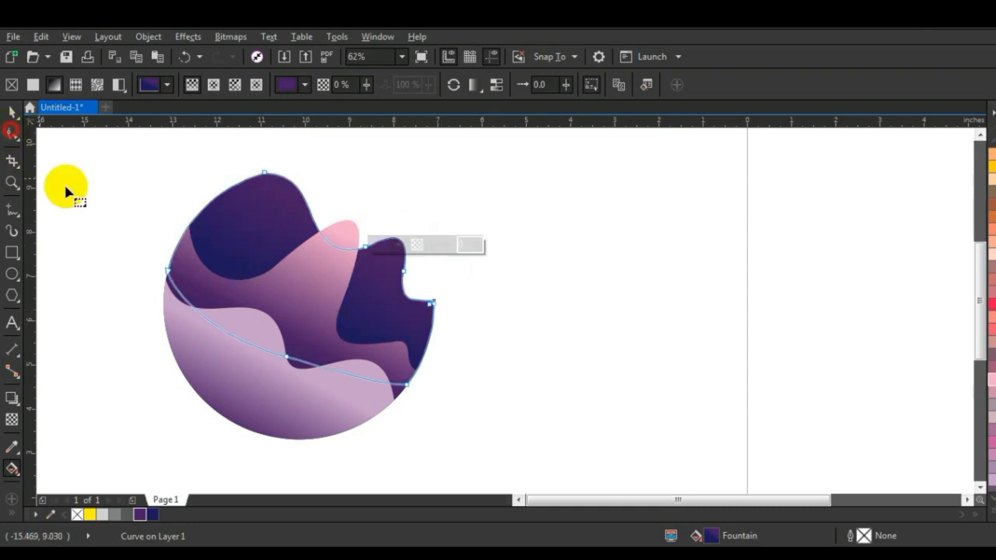
click(276, 277)
click(294, 254)
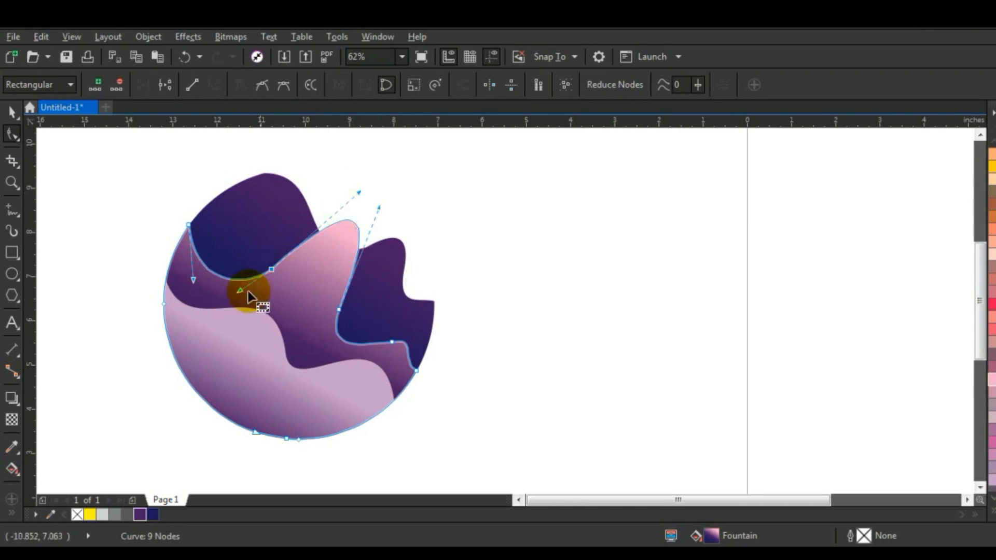
drag(241, 292, 223, 291)
click(352, 344)
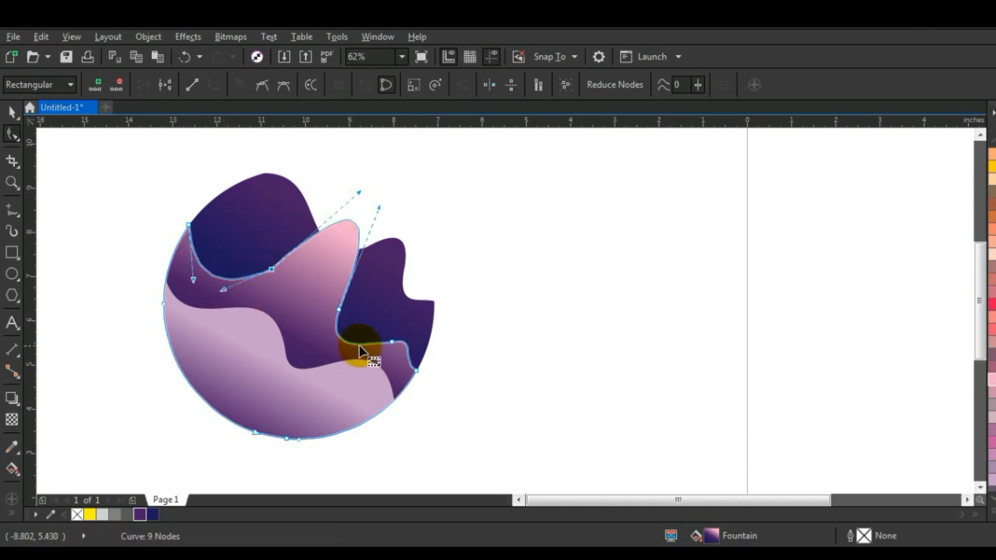
click(11, 115)
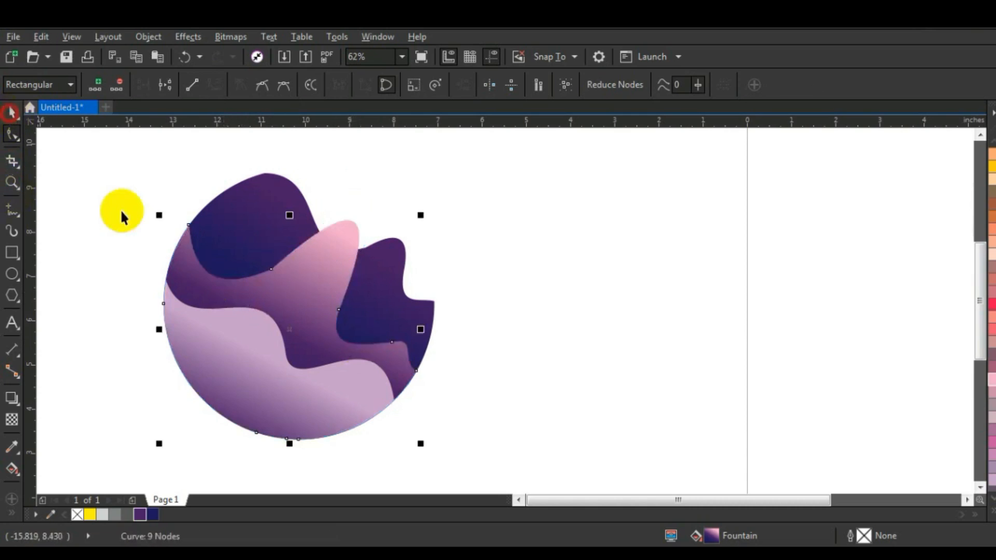
click(128, 215)
click(422, 245)
click(515, 235)
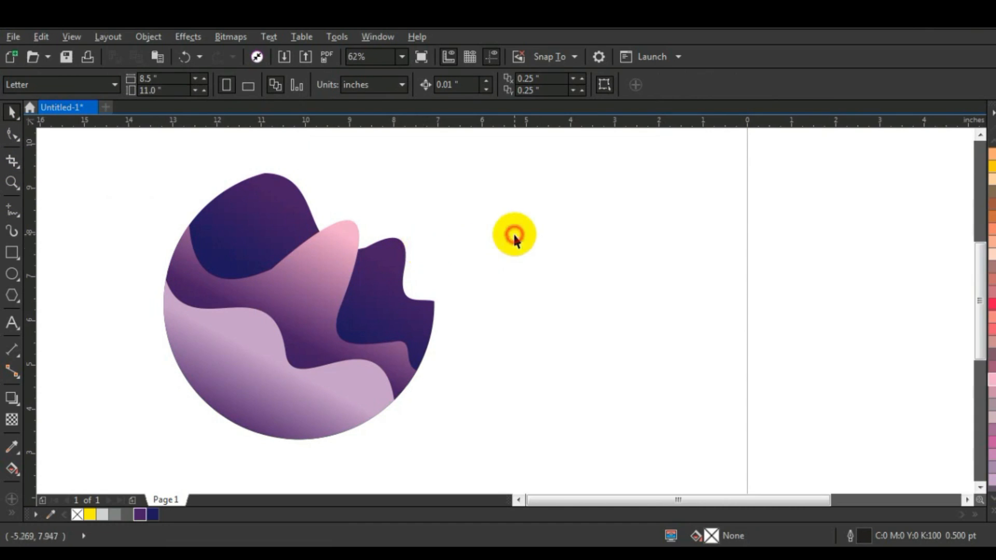
click(247, 390)
click(515, 348)
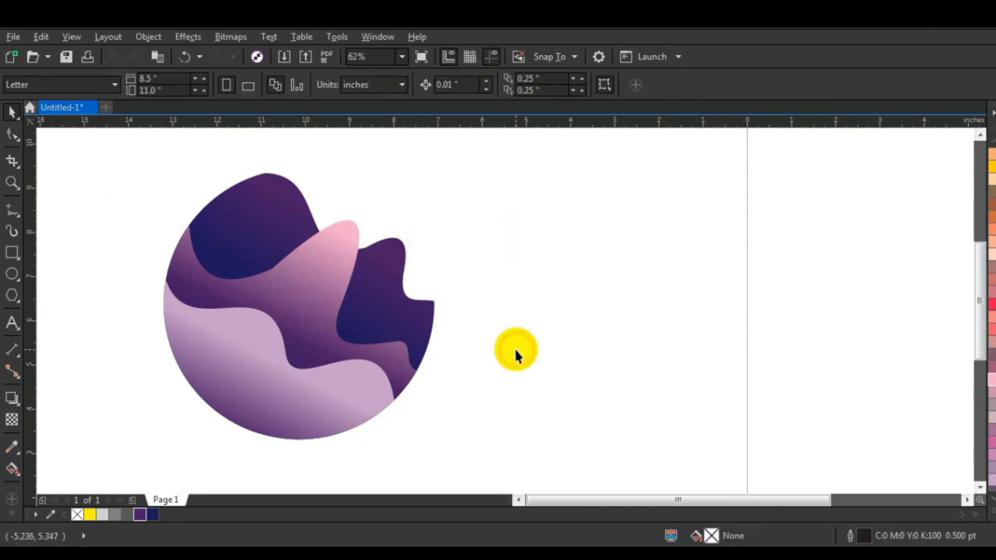
Step: Adjust the curve handle of the topmost node on the dark back shape to round off its summit
click(259, 224)
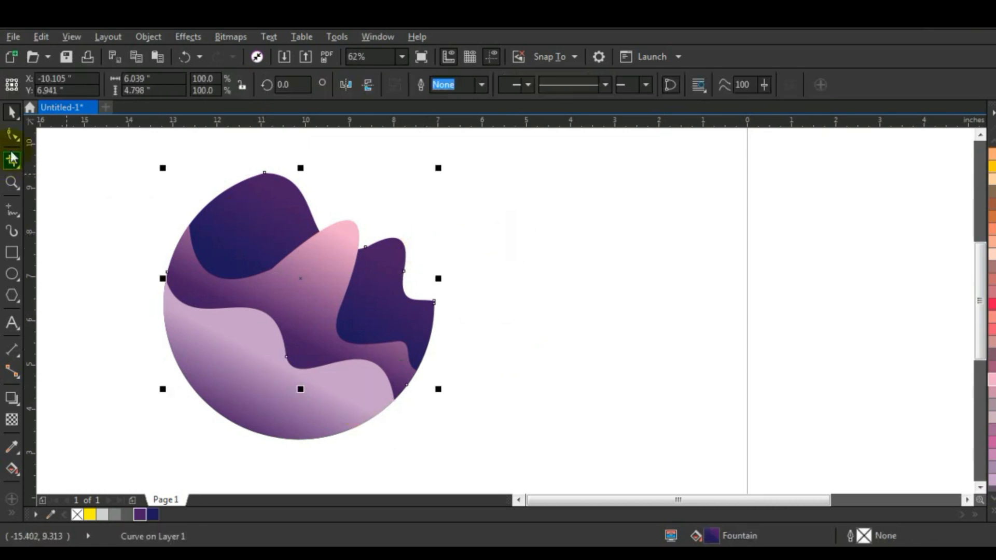
click(12, 135)
click(265, 173)
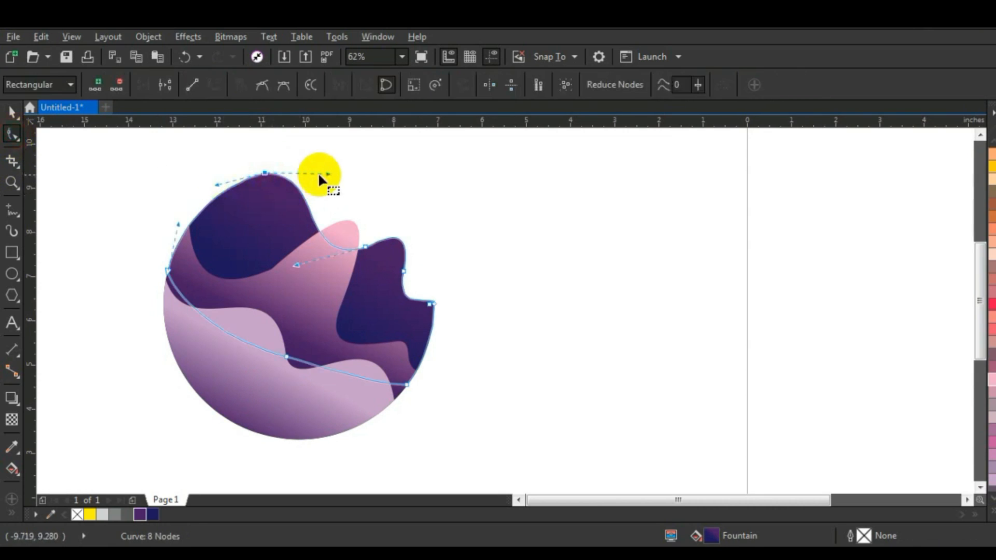
drag(325, 171, 330, 166)
click(13, 111)
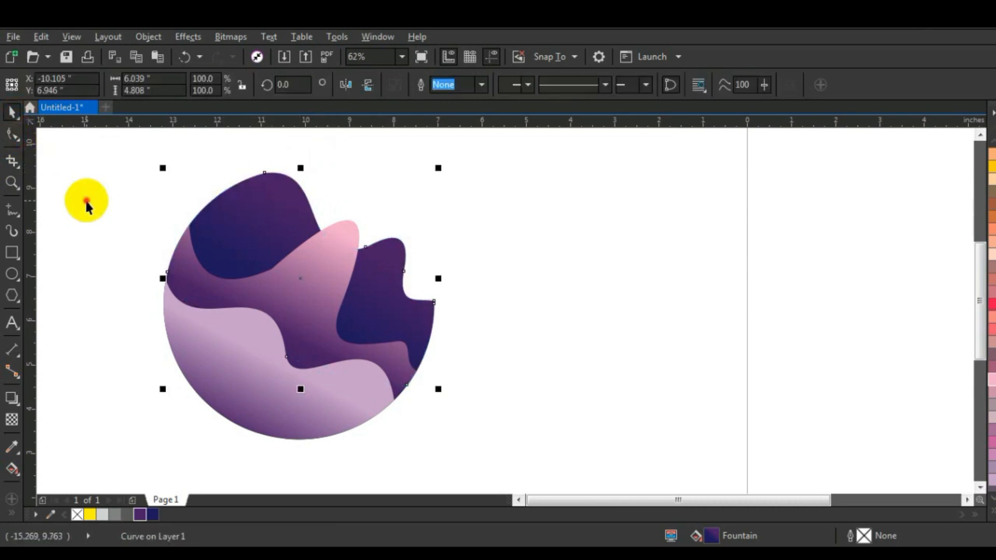
click(85, 204)
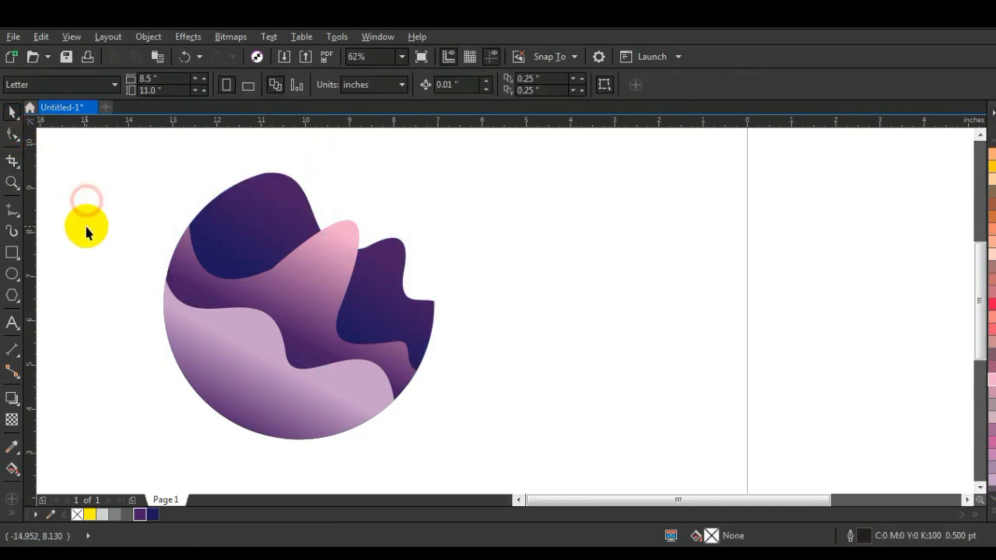
Step: Draw a circle about 0.38 inches across over the back shape's right part and copy the bottom mauve shape's fill onto it
click(12, 274)
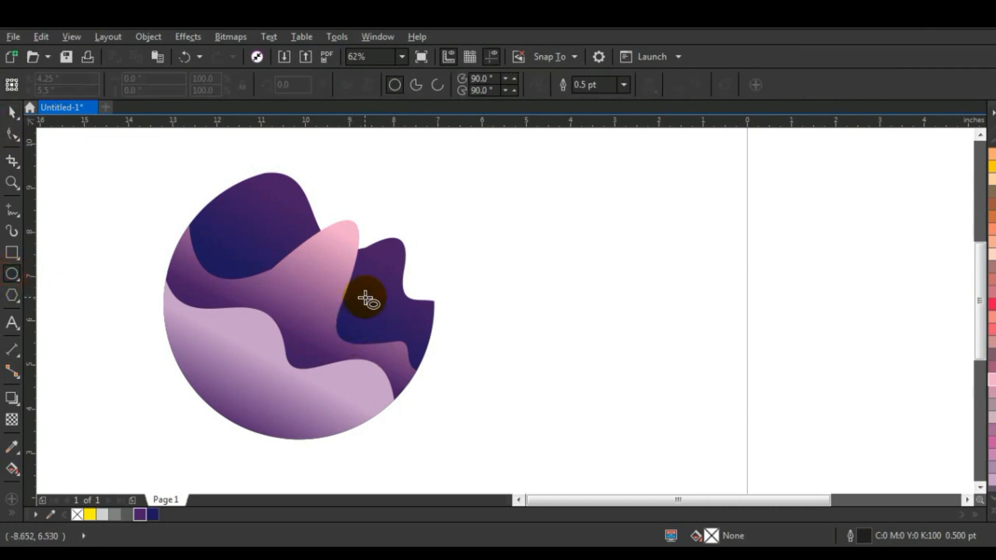
drag(398, 318, 403, 336)
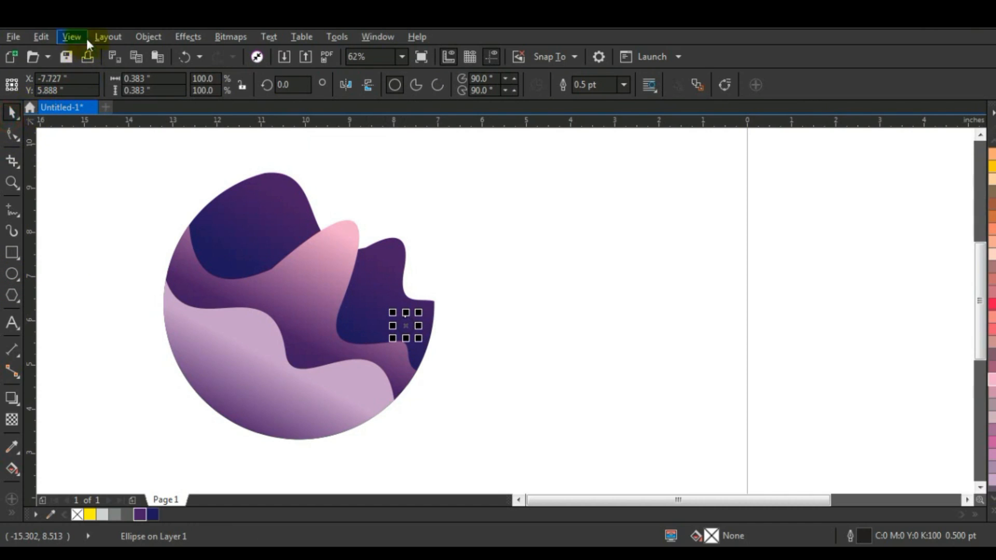
click(42, 34)
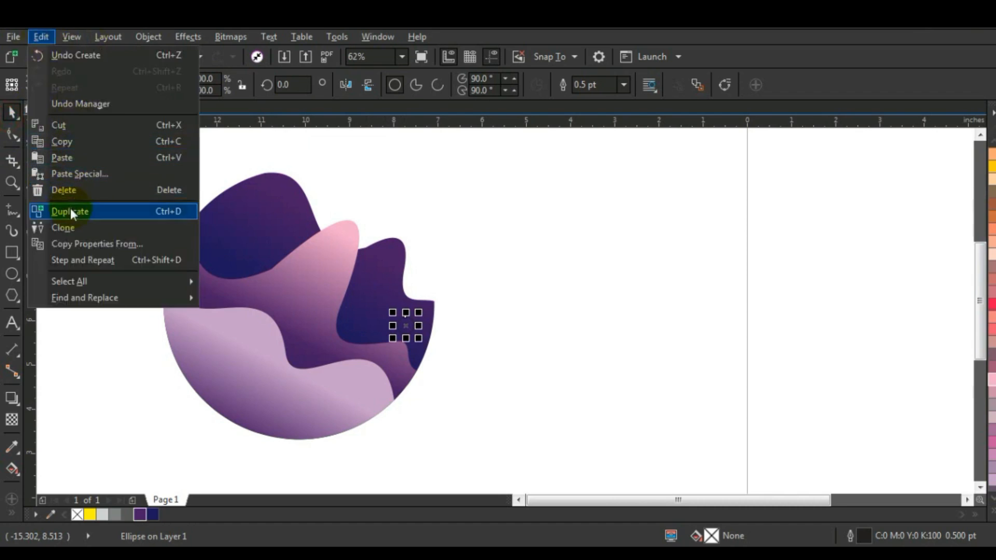
click(76, 245)
click(370, 269)
click(525, 312)
click(297, 389)
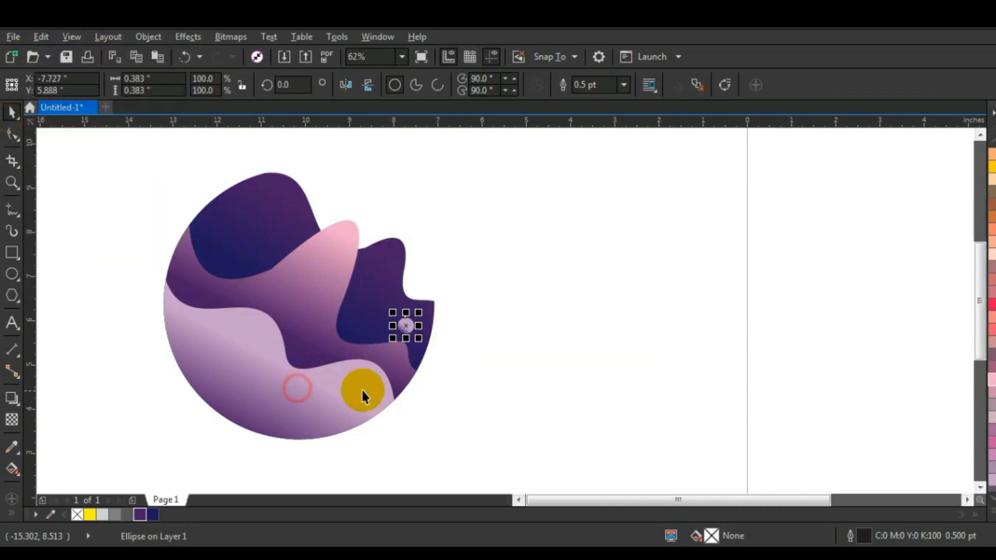
click(514, 362)
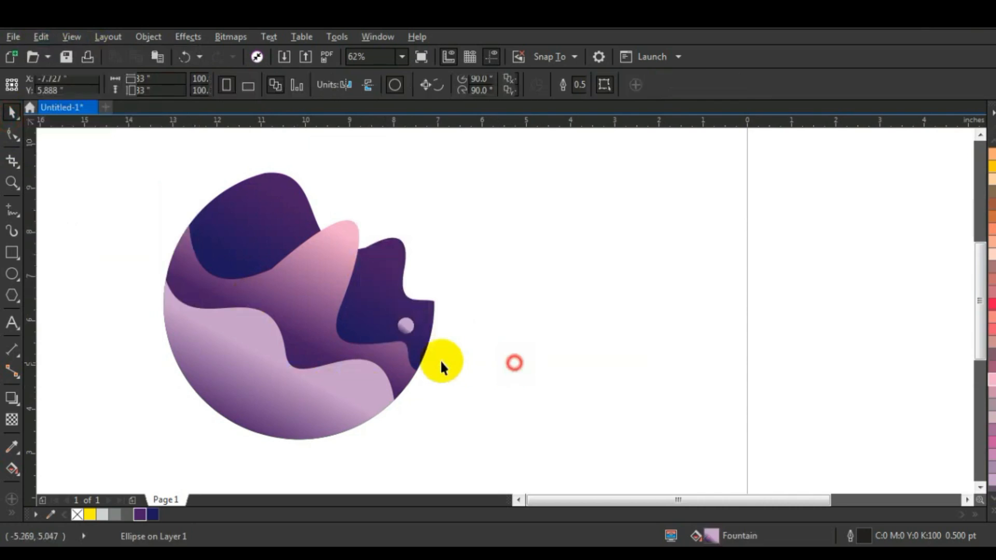
Step: Shorten and re-angle the small circle's fountain fill by bringing its outlying end closer to the circle
click(405, 337)
key(g)
drag(448, 312, 417, 341)
Step: Place an enlarged copy of the small circle, about 0.68 inches across, in the white space above the pink peak
click(11, 112)
click(512, 149)
drag(407, 326, 385, 180)
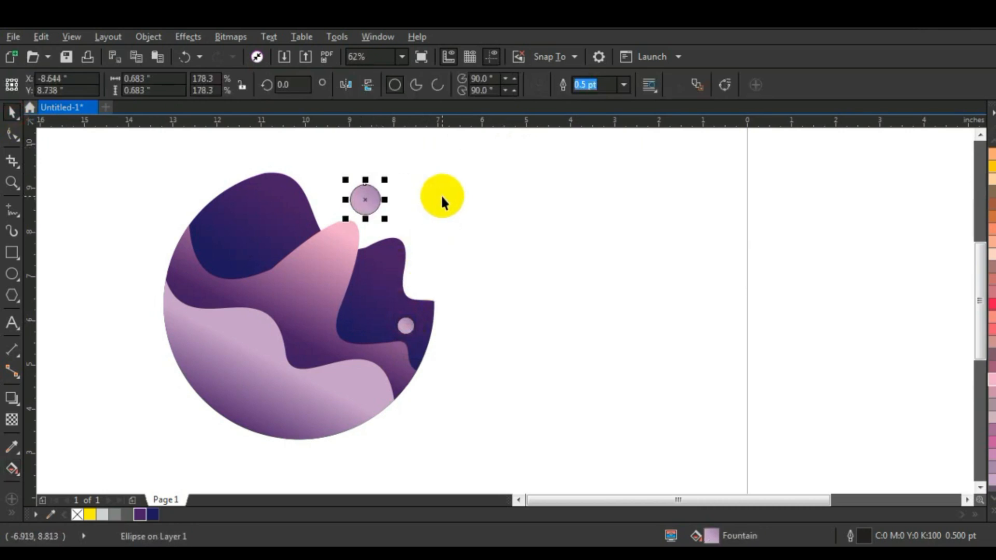
click(441, 195)
Step: Remove the outlines from all five objects of the graphic and move them together slightly to the right
scroll(343, 320, down, 1)
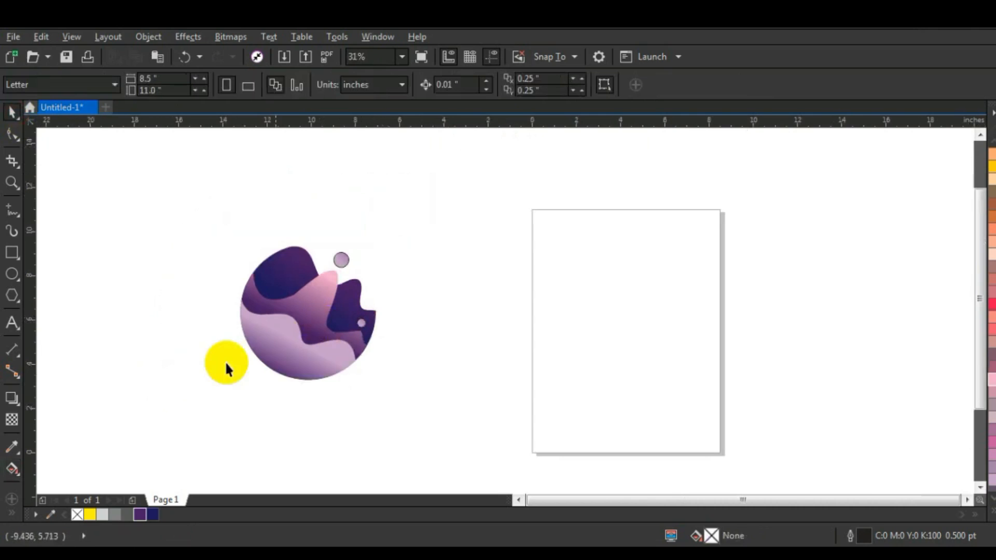
drag(178, 207, 414, 398)
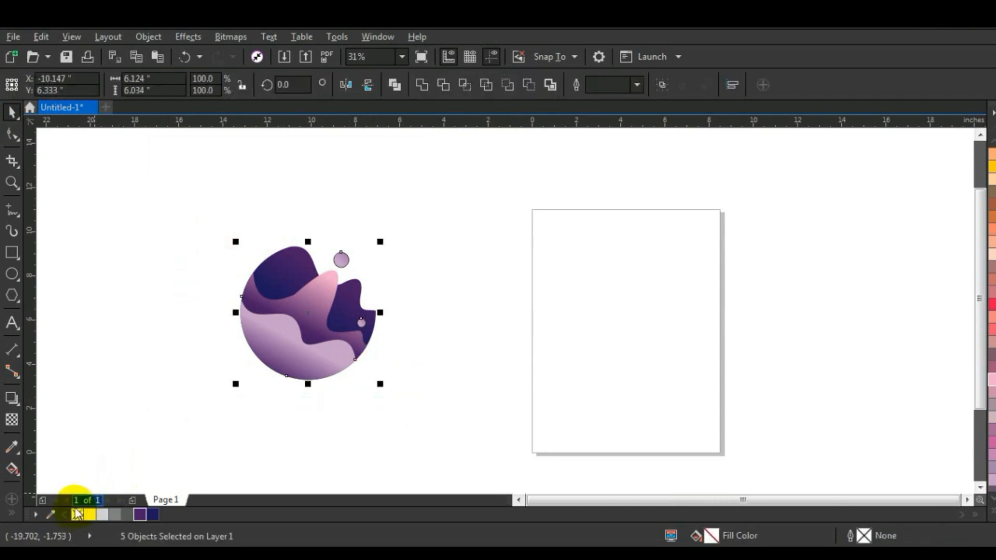
drag(276, 344, 323, 350)
click(389, 403)
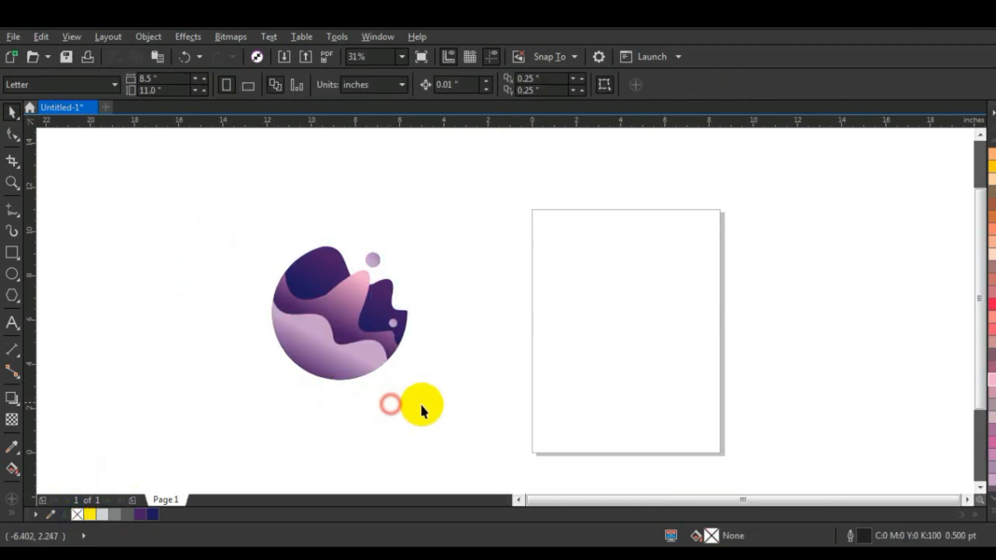
click(467, 412)
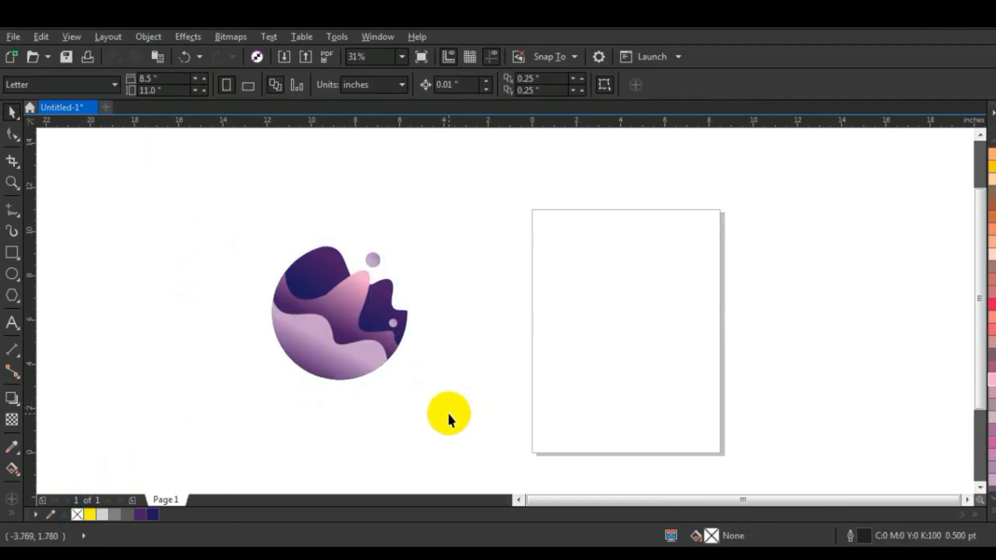
Step: Zoom in on the round graphic to inspect its gradients and both circles
click(10, 184)
drag(269, 228, 454, 404)
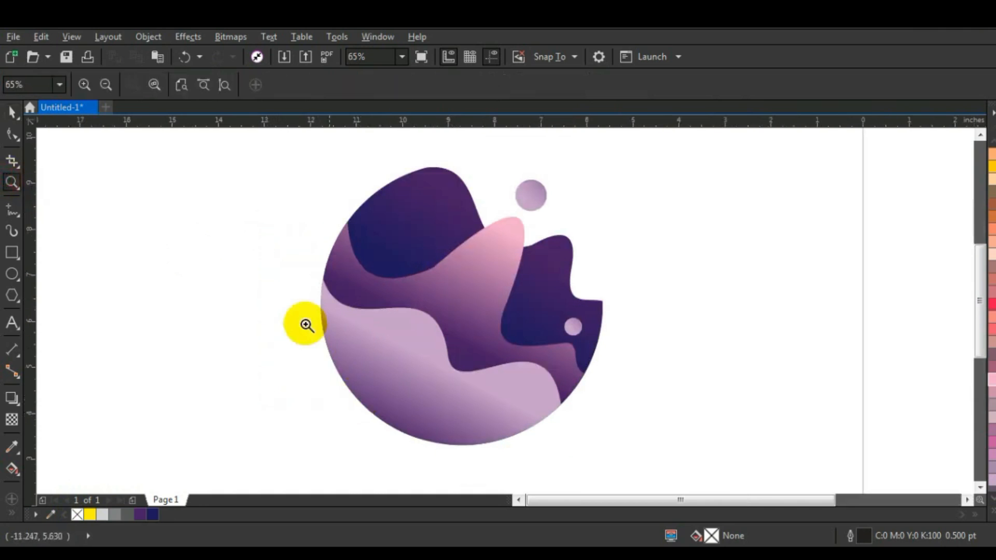
drag(291, 164, 694, 465)
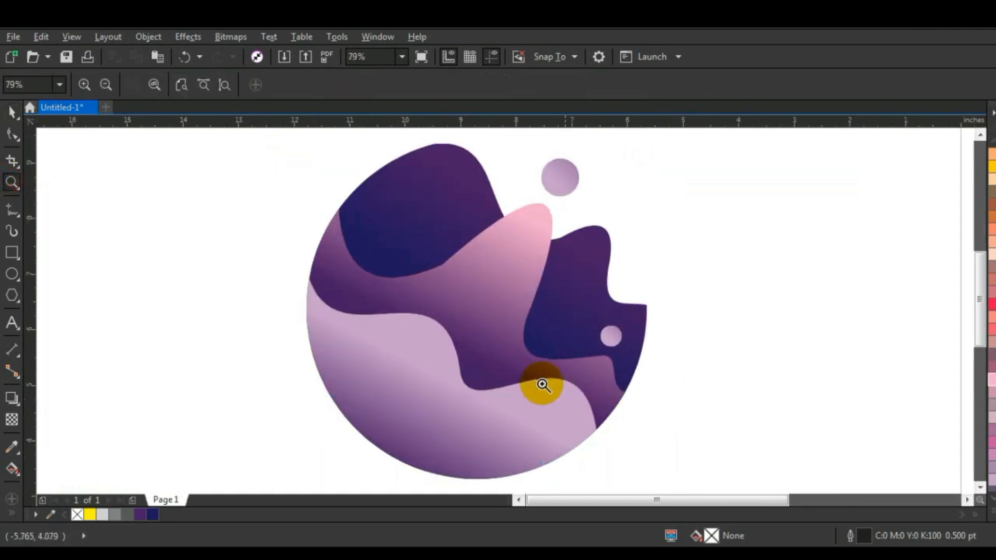
Step: Reshape the pink wave's edge beneath the upper-left dark blob, making the dip slightly deeper and its transition to the pink peak smoother
click(11, 115)
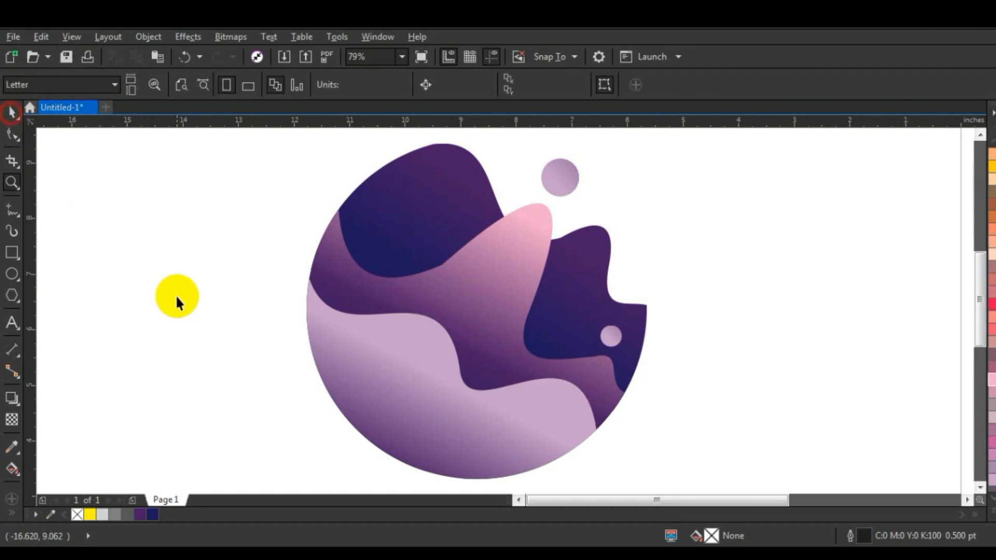
click(176, 294)
click(482, 288)
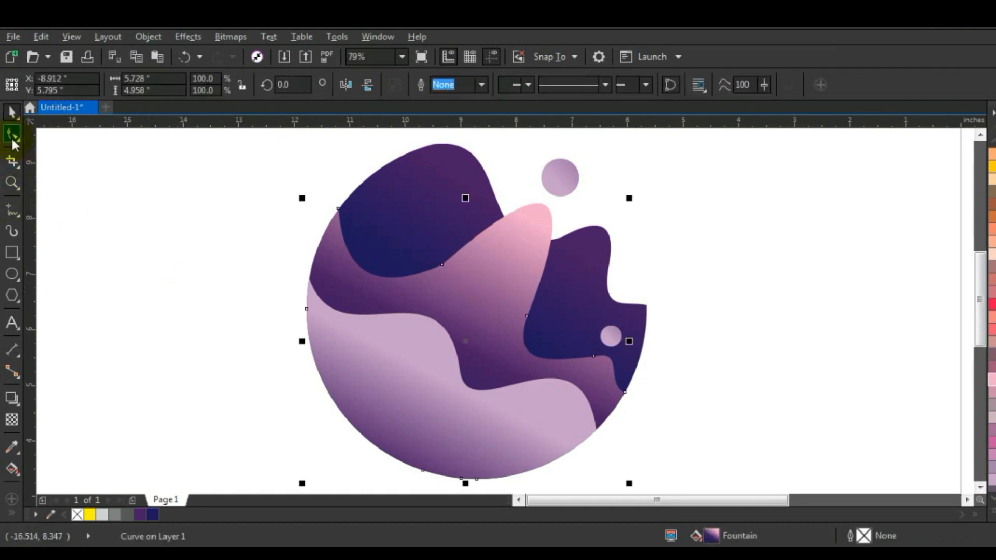
click(12, 135)
click(441, 268)
drag(382, 291, 390, 304)
click(12, 111)
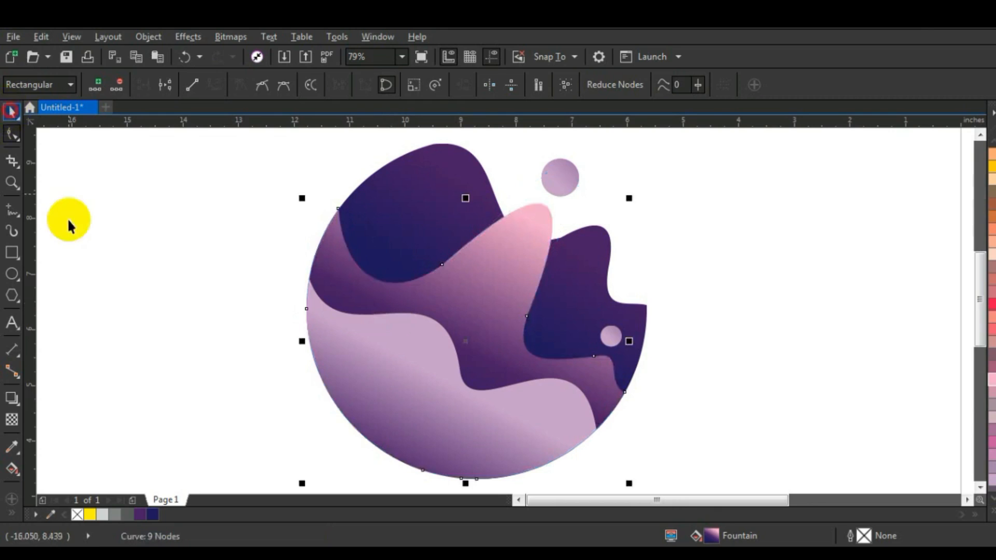
click(106, 289)
Step: Draw a closed five-node straight-sided shape, about 3.09 by 1.94 inches, over the lower part of the upper-left dark blob
key(F5)
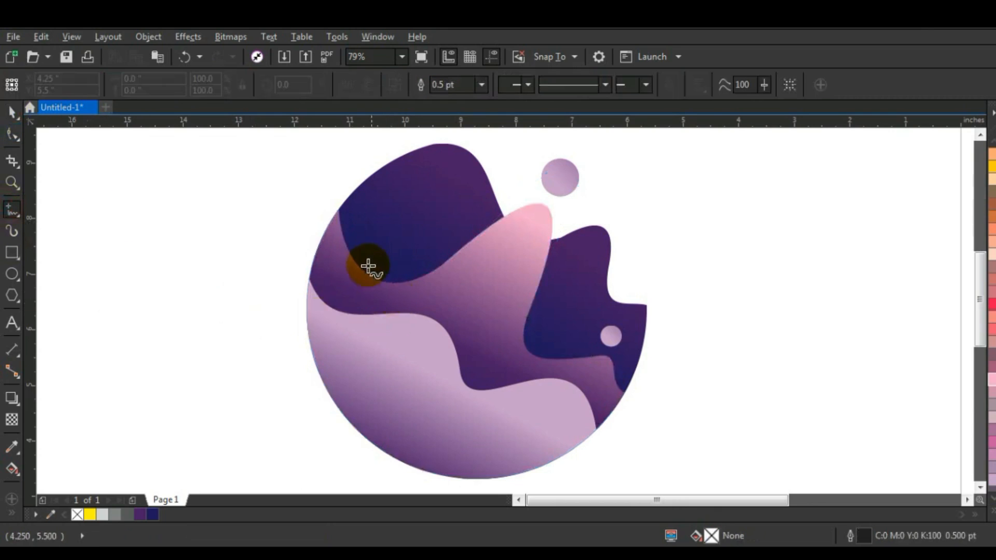
click(338, 210)
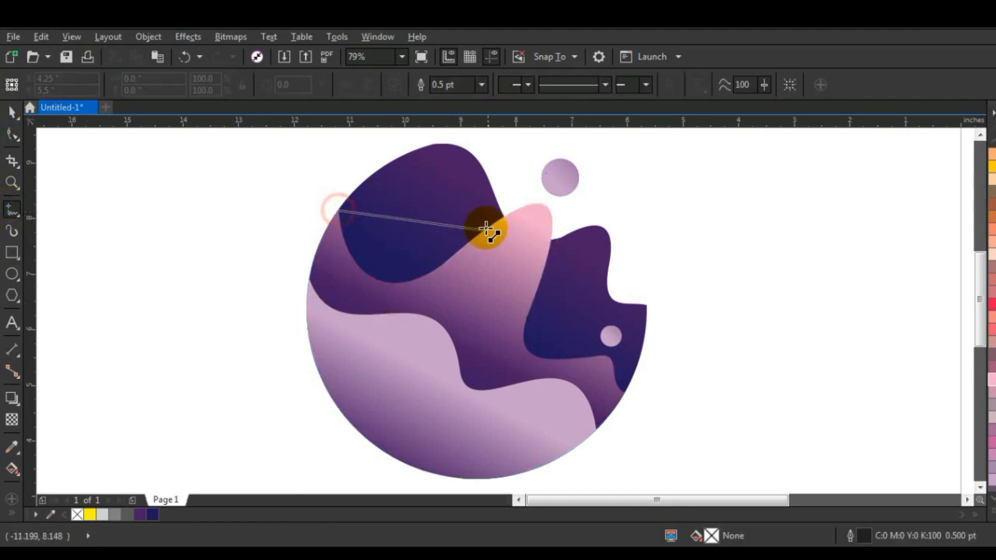
click(506, 214)
click(506, 217)
click(484, 318)
click(352, 295)
click(332, 234)
click(338, 211)
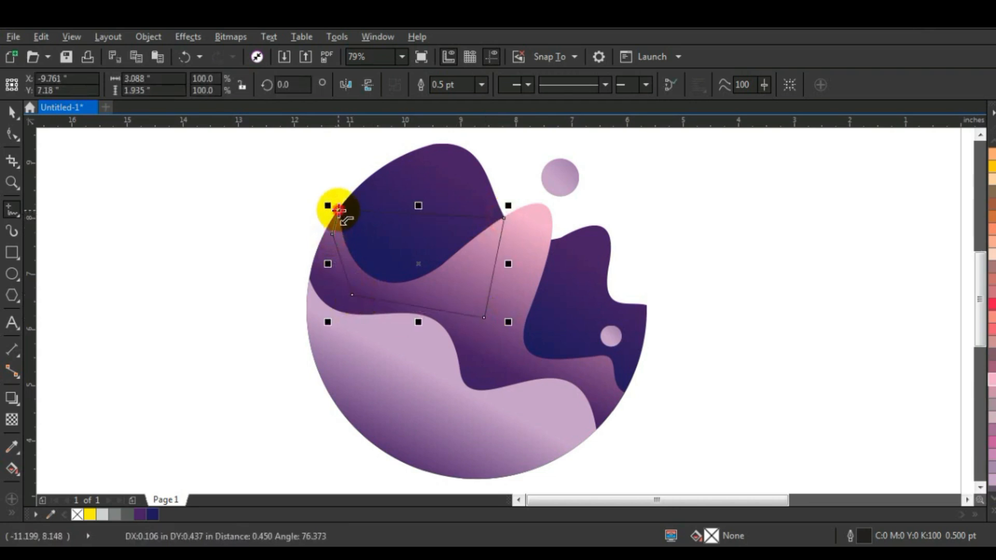
Step: Bend the new shape's upper edge downward into a smooth curve and fill the shape with black (C100 M100 Y100 K100)
click(12, 136)
click(210, 89)
drag(404, 215, 386, 251)
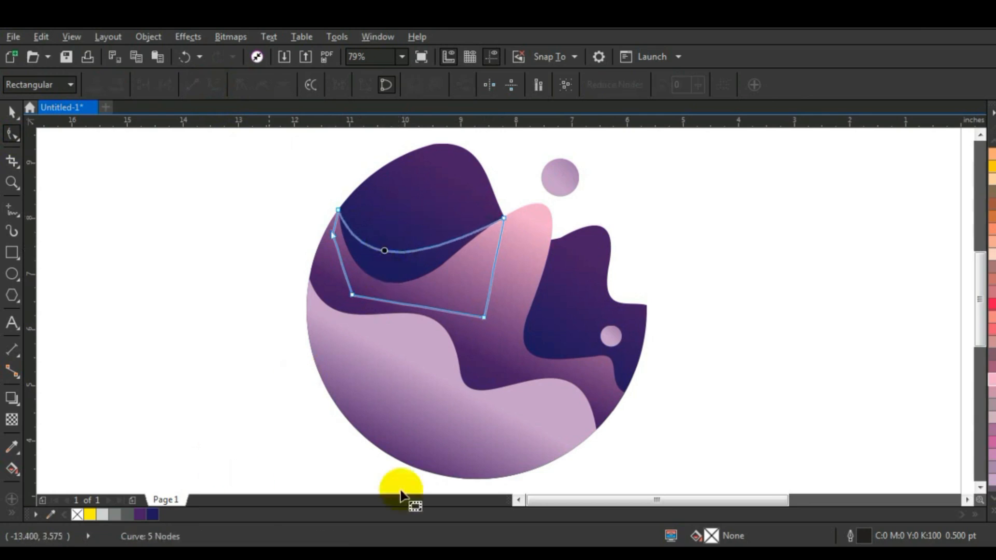
click(988, 516)
click(977, 265)
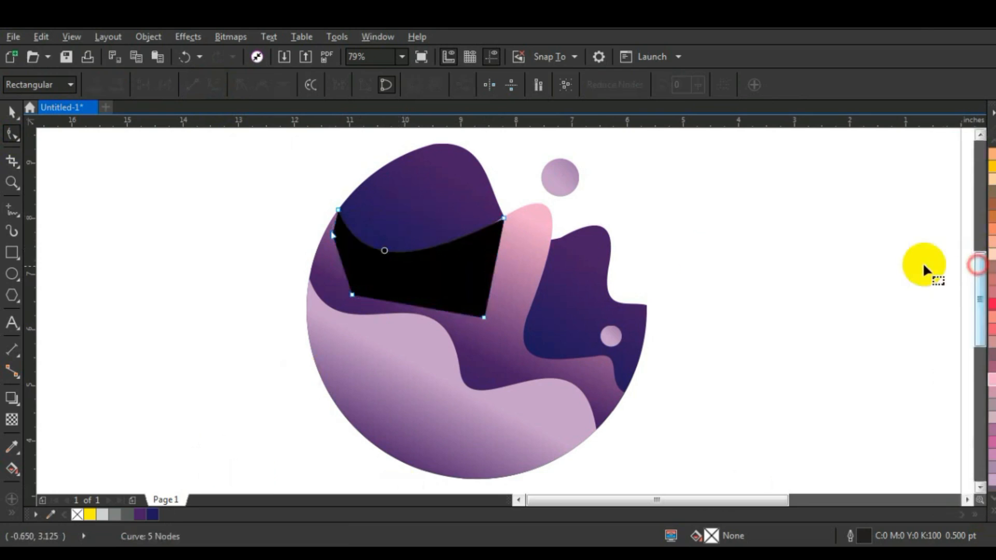
click(14, 115)
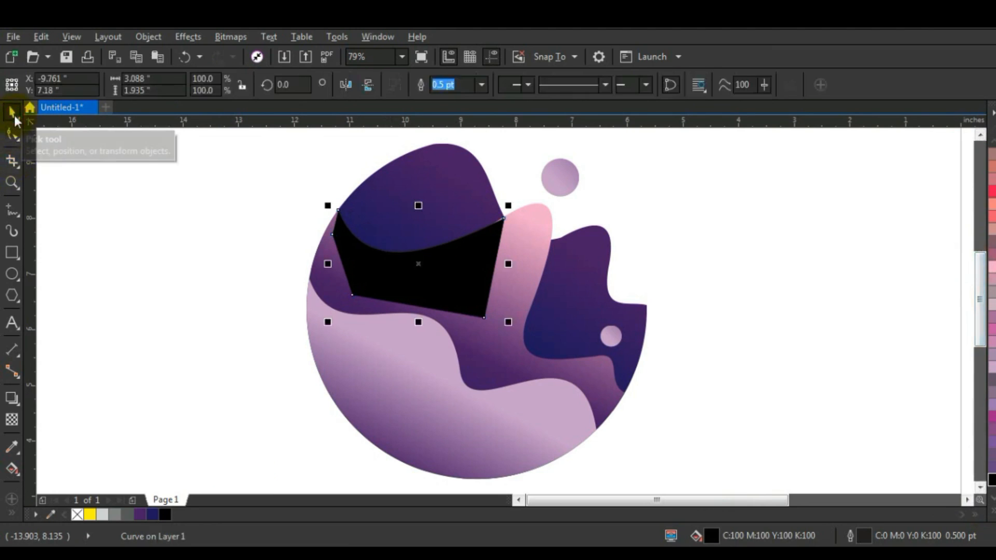
Step: Place the black shape between the pink wave and the dark blob, and make it partly transparent as a shadow
key(shift+Page_Down)
key(ctrl+Page_Up)
click(8, 423)
drag(409, 340, 410, 337)
click(11, 111)
click(118, 329)
Step: Place a copy of the light lower wave slightly up and to the right of the original and fill it with black
click(422, 440)
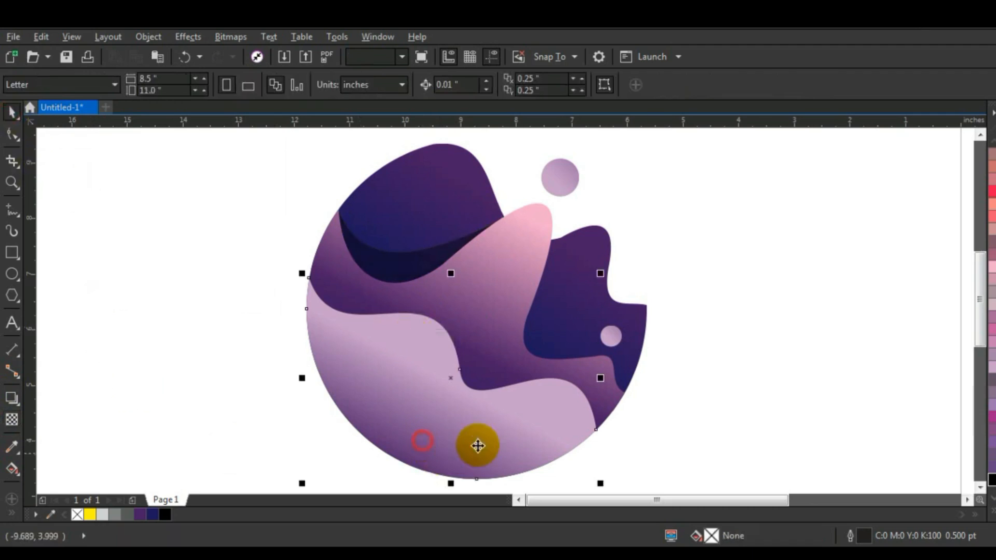
click(478, 436)
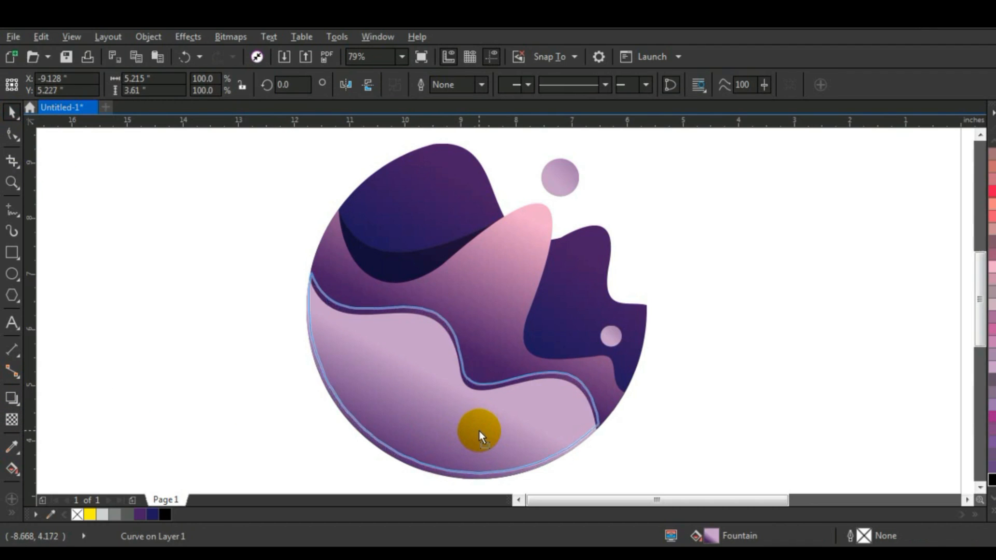
drag(478, 430, 480, 430)
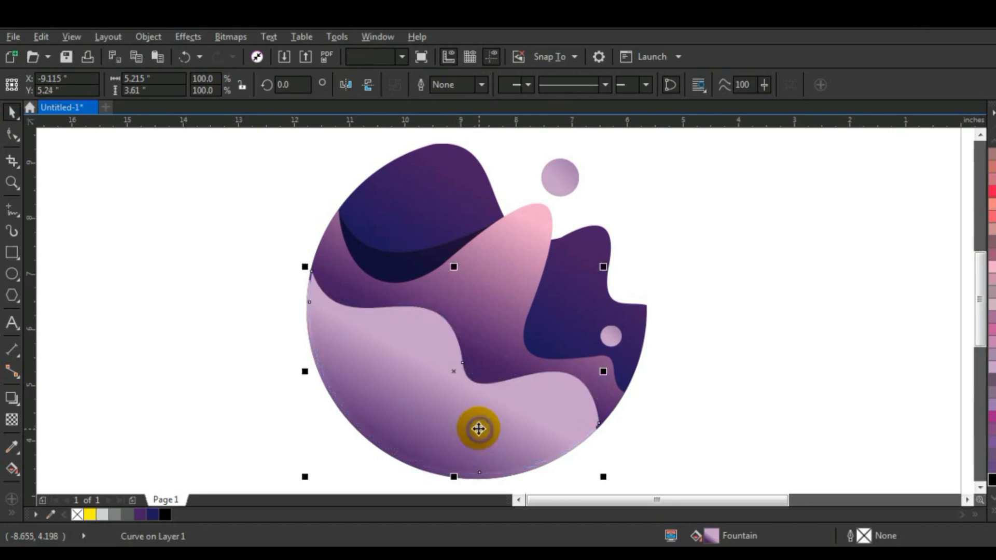
click(166, 514)
Step: Apply a uniform transparency of 77 to the black wave copy
click(12, 421)
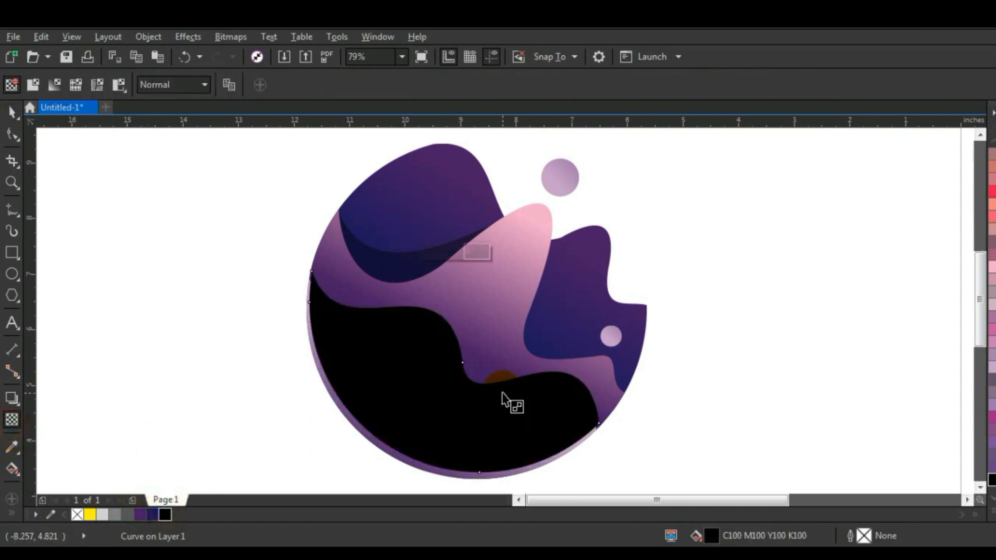
click(427, 370)
click(460, 275)
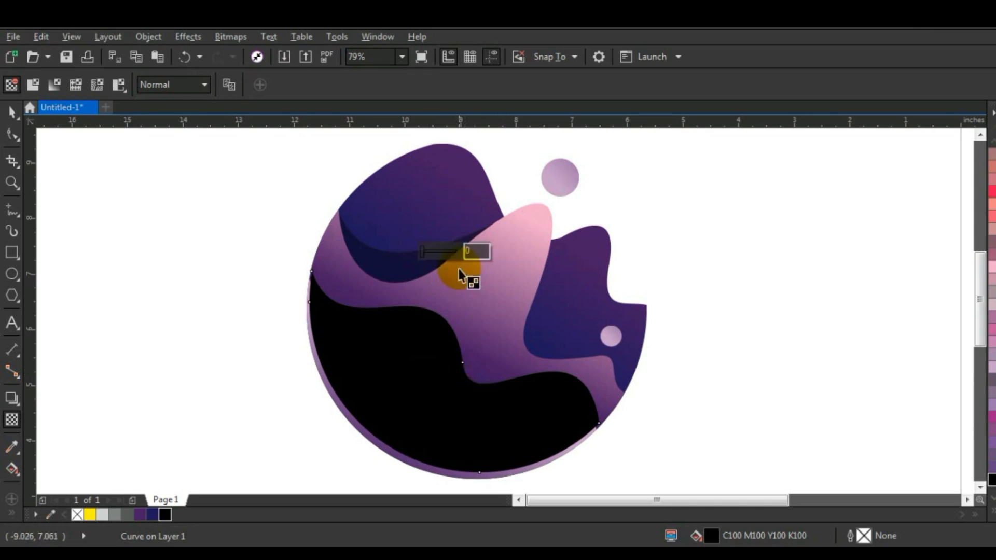
click(434, 251)
click(441, 251)
click(450, 252)
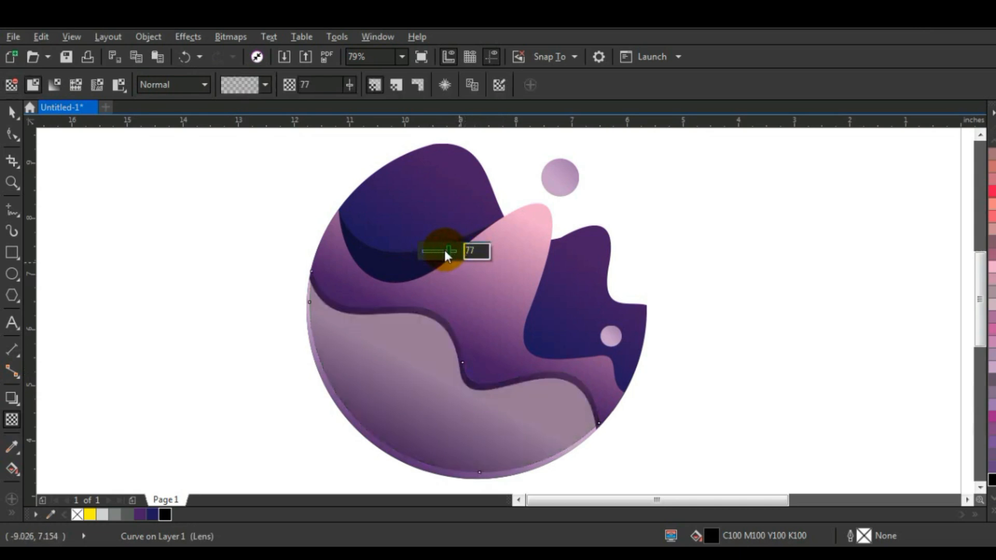
Step: PowerClip the transparent black wave inside the pink wave shape to form a shadow along the light wave's edge
click(11, 111)
right_click(447, 336)
click(489, 130)
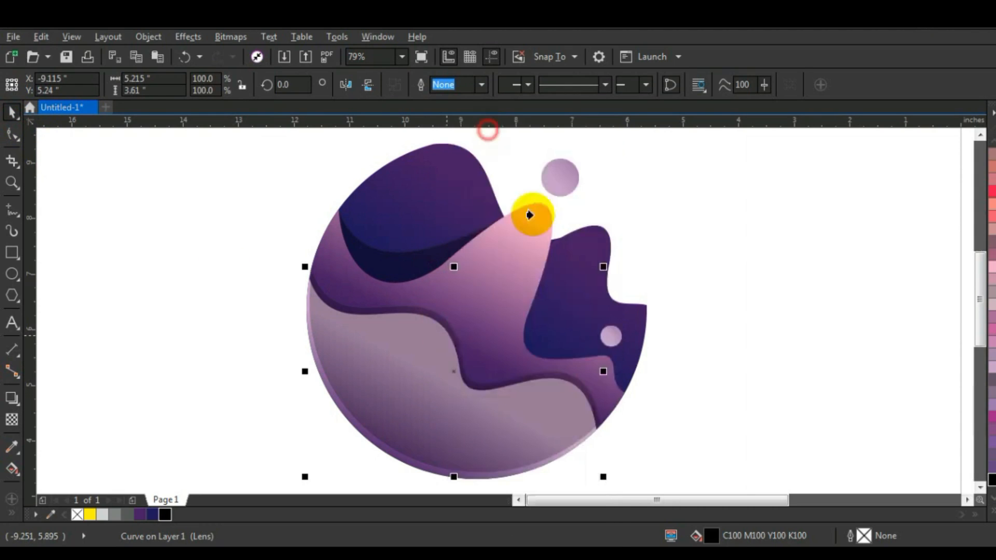
click(529, 215)
click(499, 280)
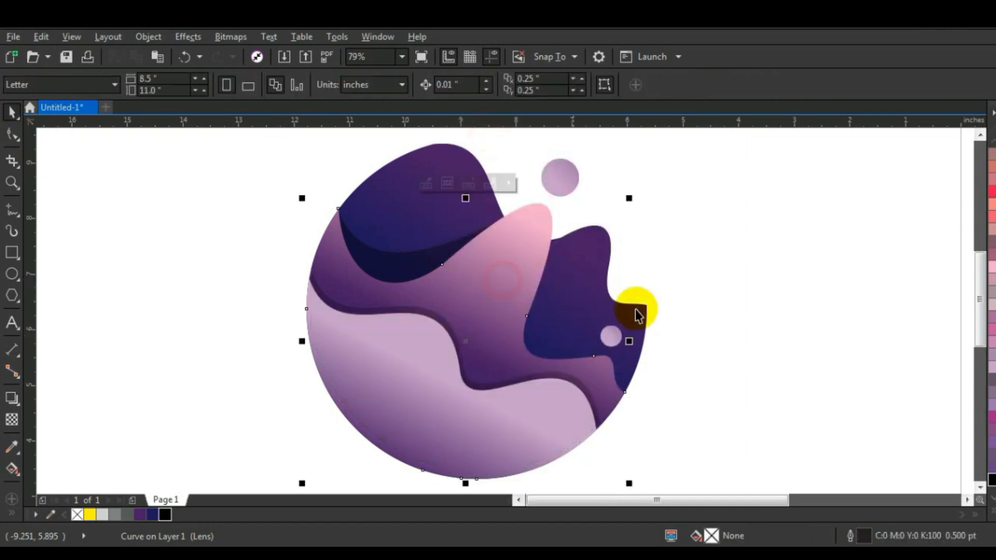
click(752, 327)
click(741, 307)
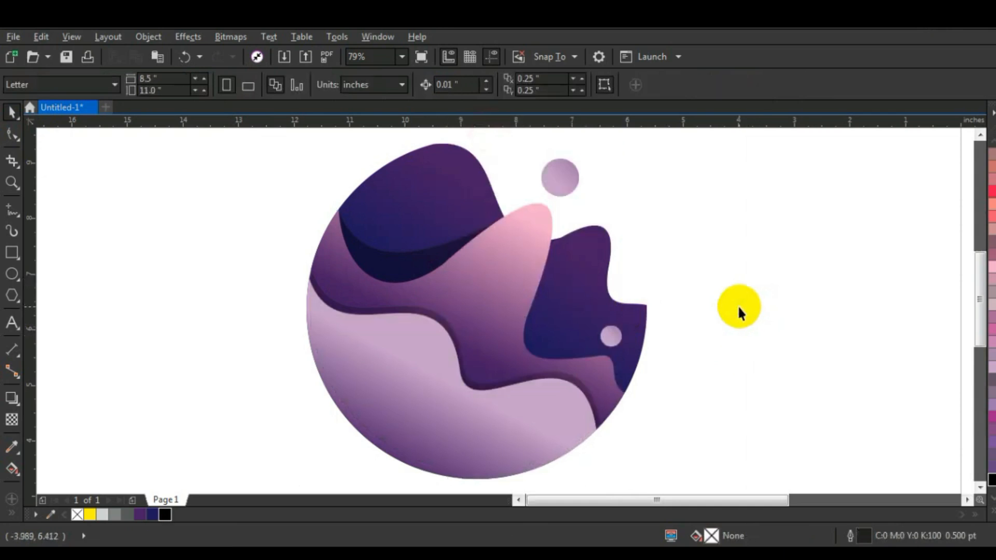
Step: Draw a rectangle about 17.39 by 8.47 inches around the graphic, fill it with black and send it to the back
scroll(737, 304, down, 2)
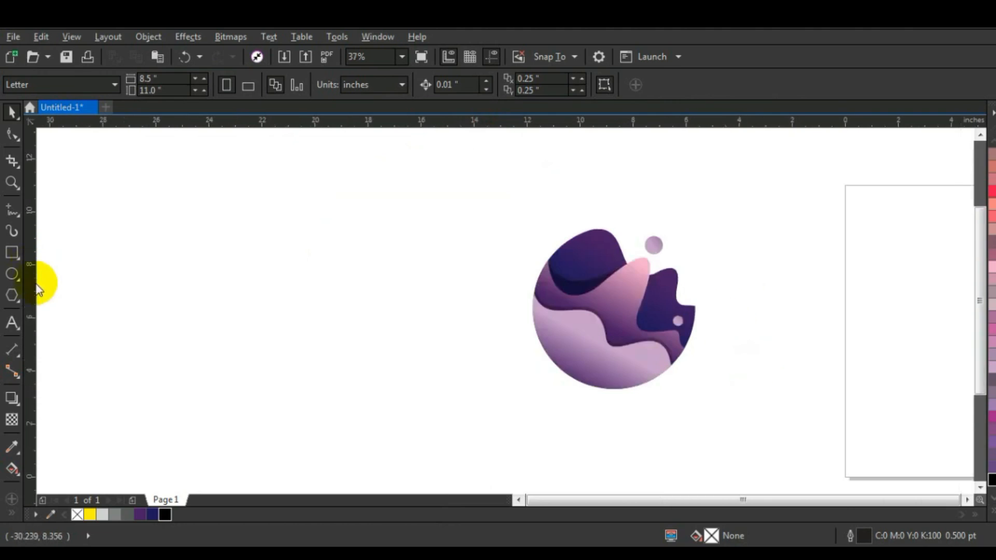
click(12, 252)
drag(364, 196, 826, 422)
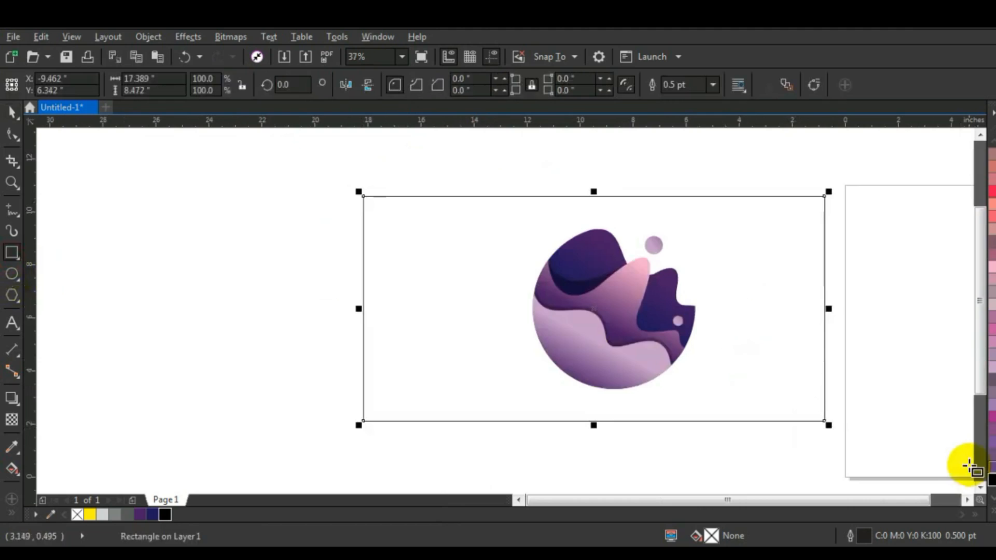
click(990, 481)
key(shift+Page_Down)
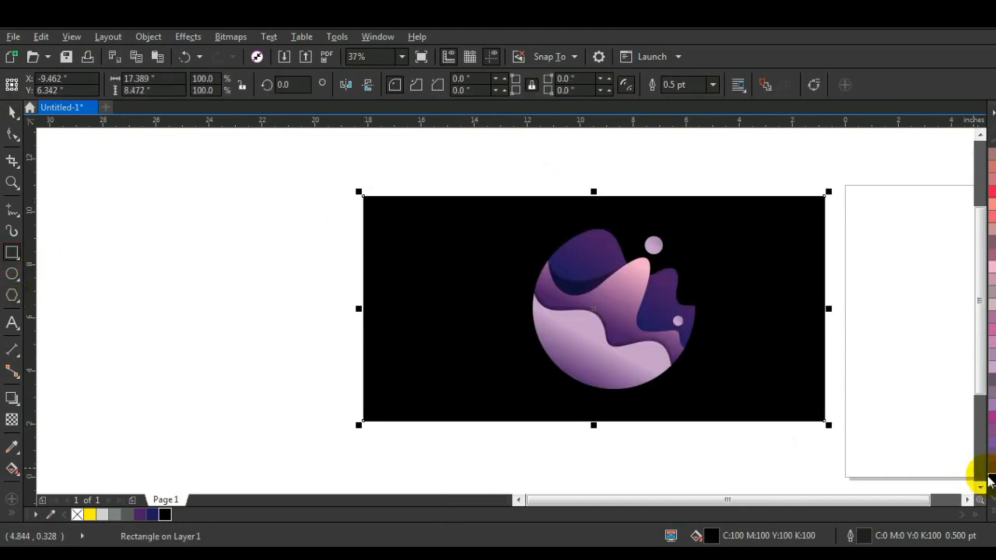
Step: Group all parts of the round graphic and centre the group horizontally on the black rectangle
click(12, 139)
click(178, 238)
drag(296, 196, 761, 410)
key(ctrl+g)
shift+click(771, 364)
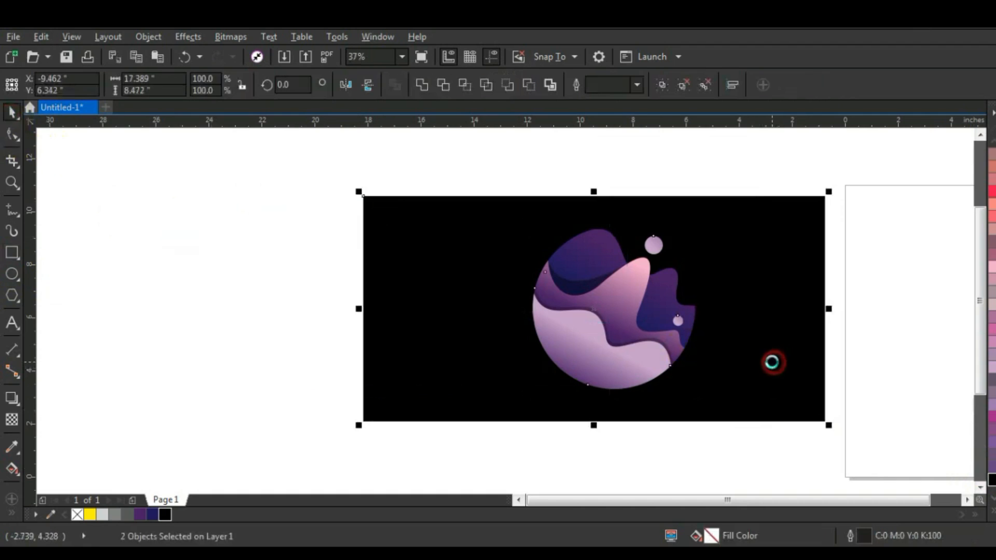
key(c)
Step: Preview the finished graphic on its black background in full screen
key(shift+F2)
click(867, 306)
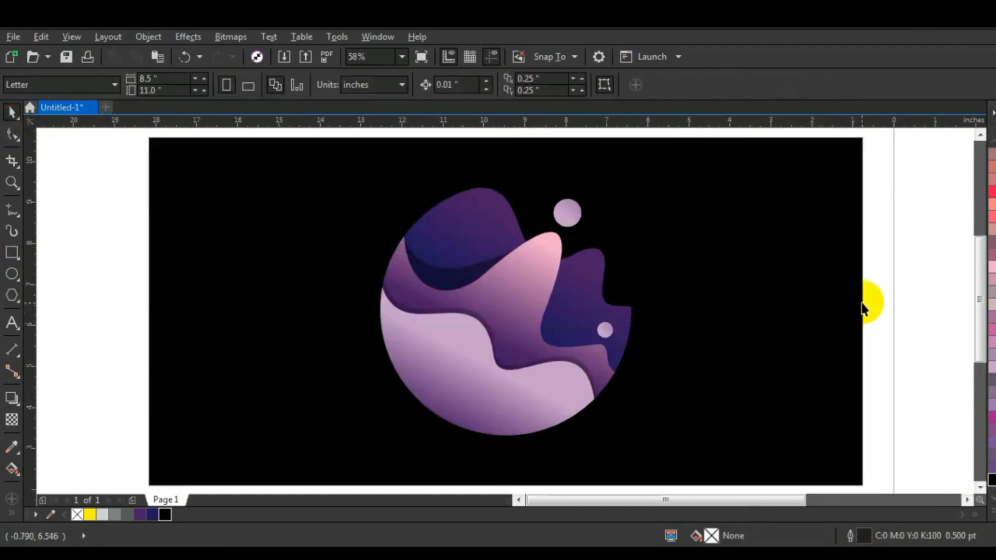
key(F9)
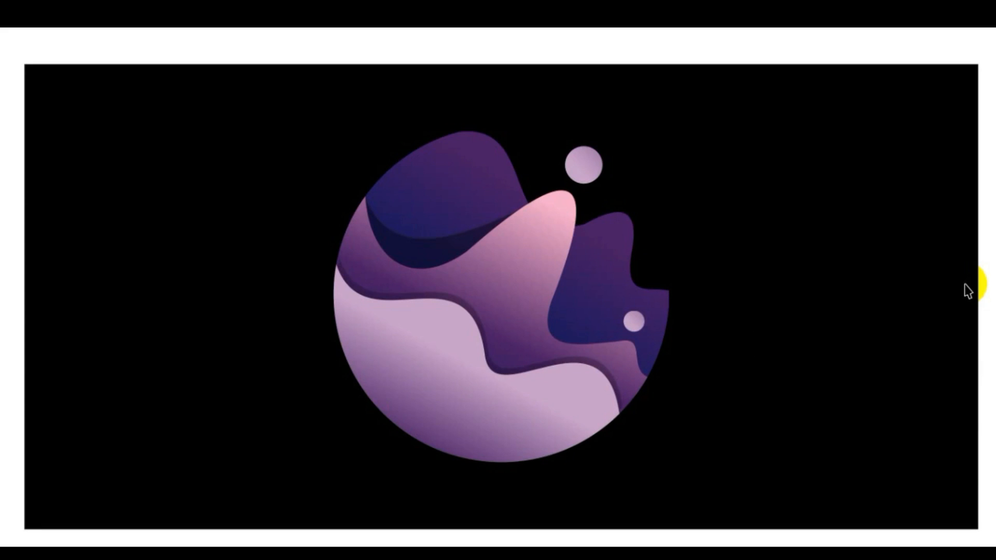